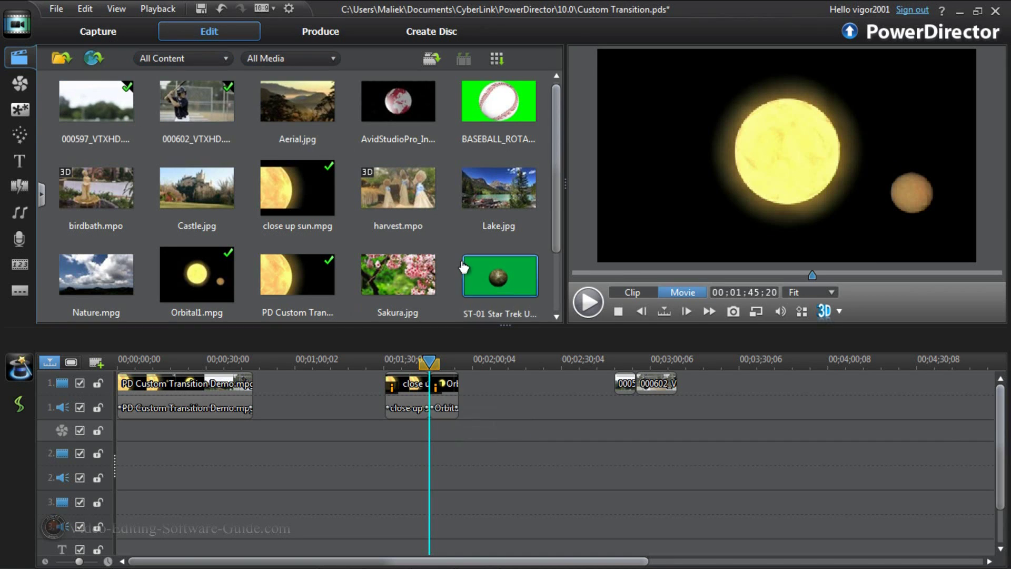
Step: Place the ST-01 Star Trek USS Squires green-screen clip on video track 2 and split it about 11 seconds into the clip
{"action": "left_click_drag", "start_coordinate": [500, 271], "coordinate": [360, 450]}
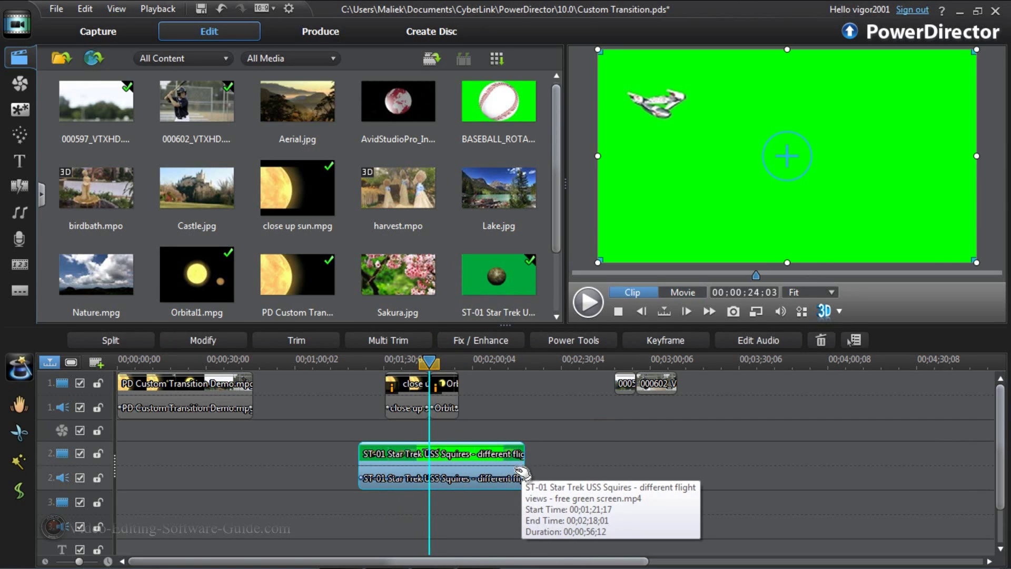
{"action": "left_click_drag", "start_coordinate": [429, 364], "coordinate": [395, 365]}
{"action": "left_click", "coordinate": [641, 311]}
{"action": "left_click", "coordinate": [642, 312]}
{"action": "left_click", "coordinate": [643, 312]}
{"action": "left_click", "coordinate": [642, 311]}
{"action": "left_click", "coordinate": [642, 312]}
{"action": "left_click", "coordinate": [642, 311]}
{"action": "left_click", "coordinate": [642, 311]}
{"action": "left_click", "coordinate": [643, 312]}
{"action": "left_click", "coordinate": [642, 312]}
{"action": "left_click", "coordinate": [642, 311]}
{"action": "left_click", "coordinate": [642, 312]}
{"action": "left_click", "coordinate": [643, 312]}
{"action": "left_click", "coordinate": [642, 310]}
{"action": "left_click", "coordinate": [643, 312]}
{"action": "left_click", "coordinate": [644, 311]}
{"action": "left_click", "coordinate": [643, 312]}
{"action": "left_click", "coordinate": [643, 311]}
{"action": "left_click", "coordinate": [643, 312]}
{"action": "left_click", "coordinate": [643, 311]}
{"action": "left_click", "coordinate": [642, 311]}
{"action": "left_click", "coordinate": [642, 311]}
{"action": "left_click", "coordinate": [642, 311]}
{"action": "left_click", "coordinate": [643, 312]}
{"action": "left_click", "coordinate": [644, 312]}
{"action": "left_click", "coordinate": [646, 312]}
{"action": "left_click", "coordinate": [687, 312]}
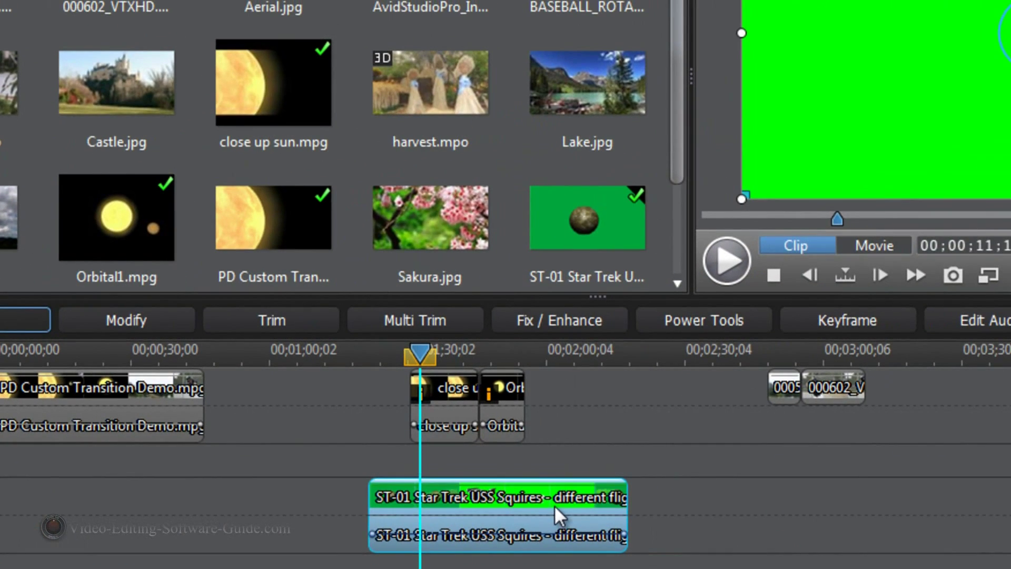
{"action": "key", "text": "ctrl+t"}
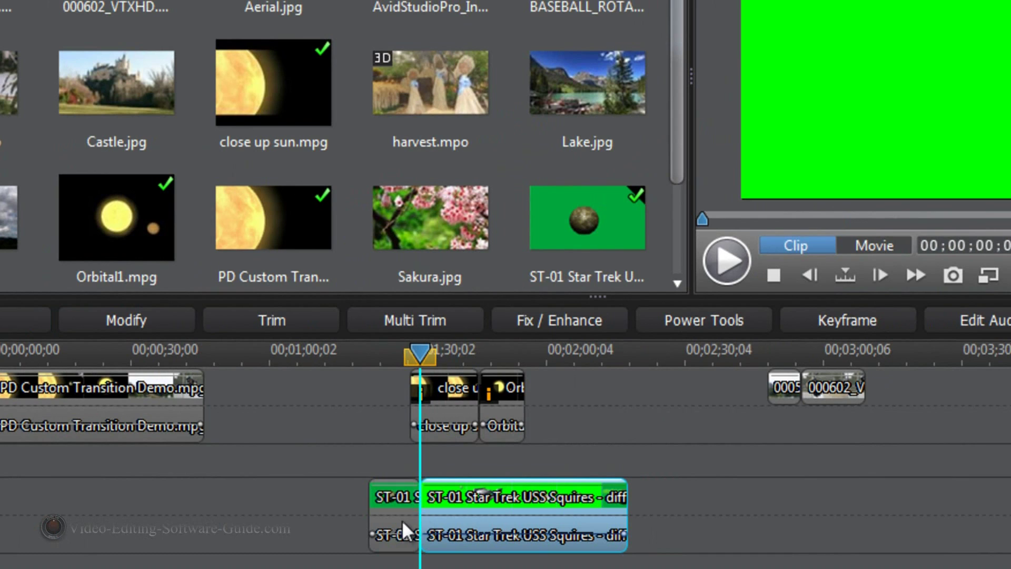
Step: Remove the opening segment of the split Star Trek clip and let the following clips shift earlier on the timeline
{"action": "left_click", "coordinate": [399, 507]}
{"action": "right_click", "coordinate": [406, 507]}
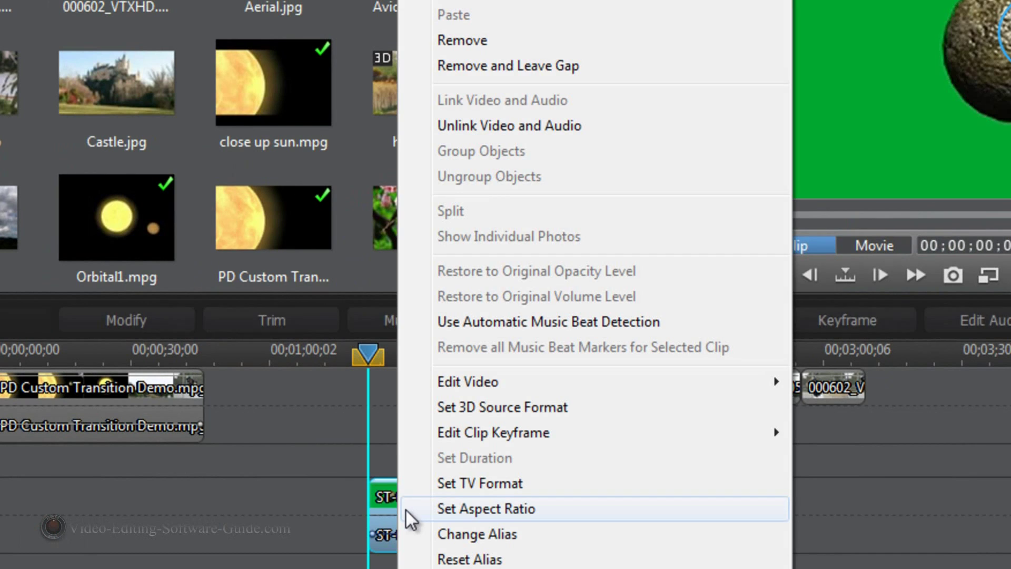
{"action": "left_click", "coordinate": [474, 49]}
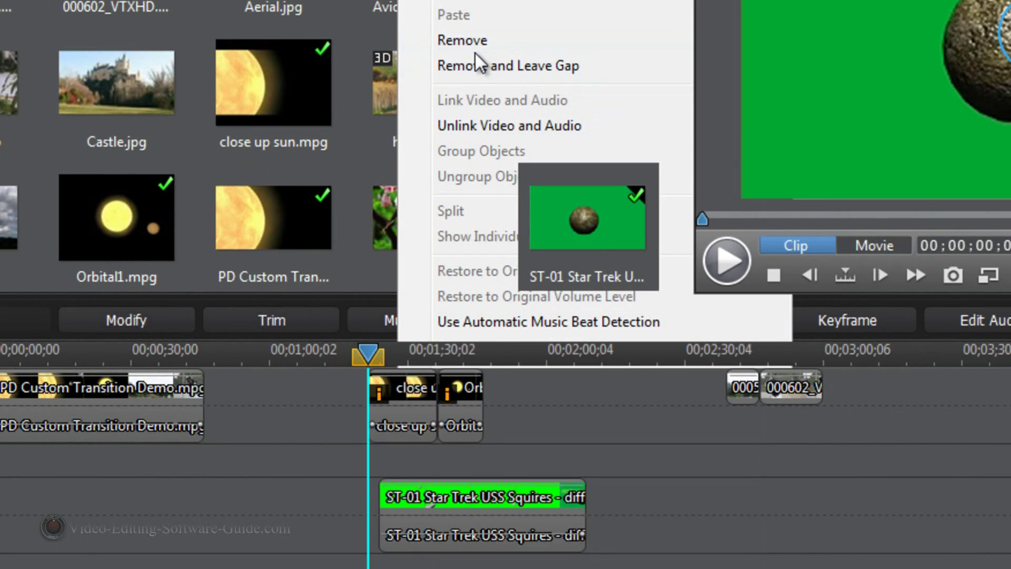
Step: Split the remaining Star Trek clip just after the ship's close fly-by leaves the frame, and remove the trailing segment
{"action": "left_click_drag", "start_coordinate": [370, 353], "coordinate": [424, 373]}
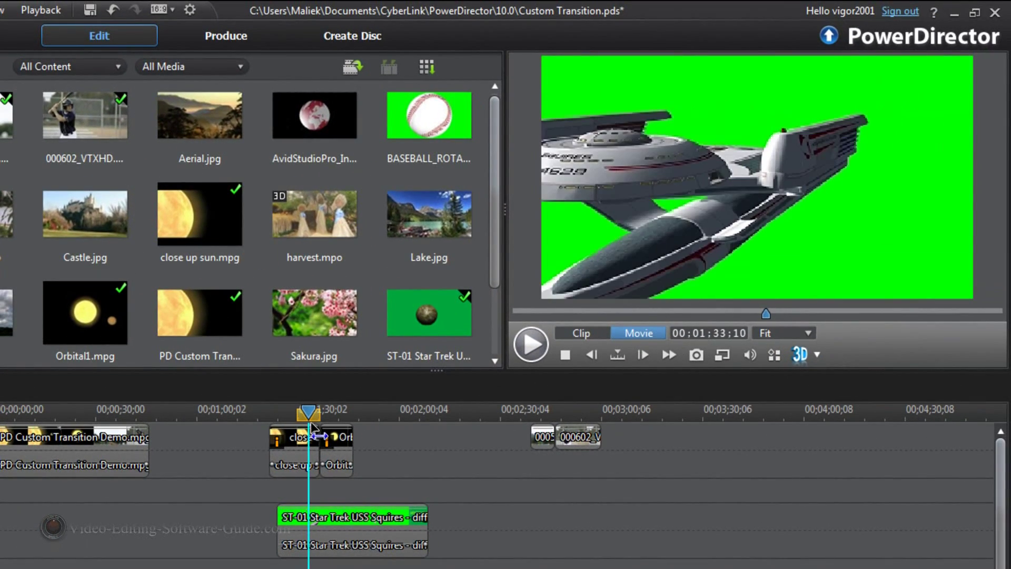
{"action": "left_click_drag", "start_coordinate": [311, 425], "coordinate": [312, 424]}
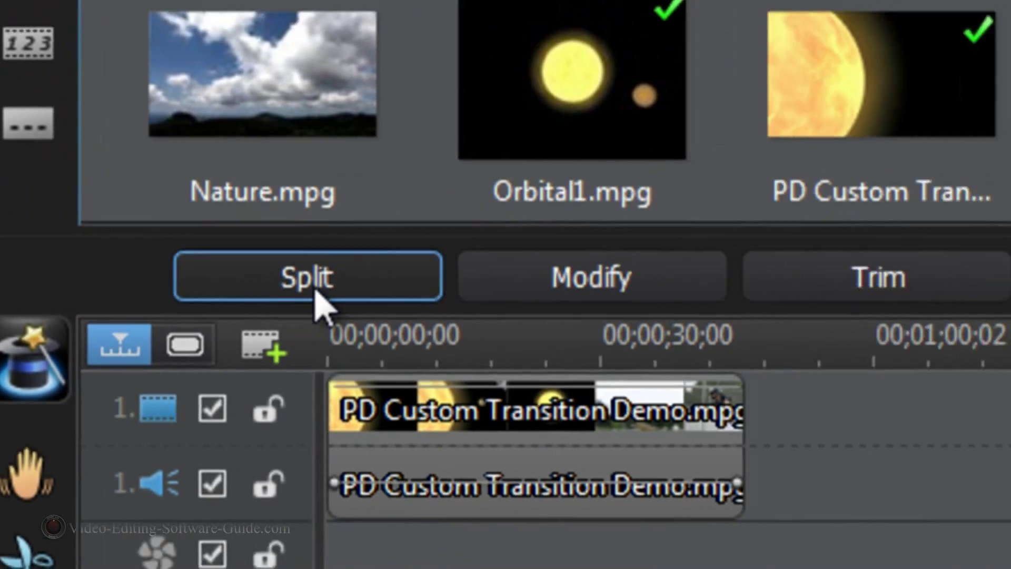
{"action": "left_click", "coordinate": [375, 281]}
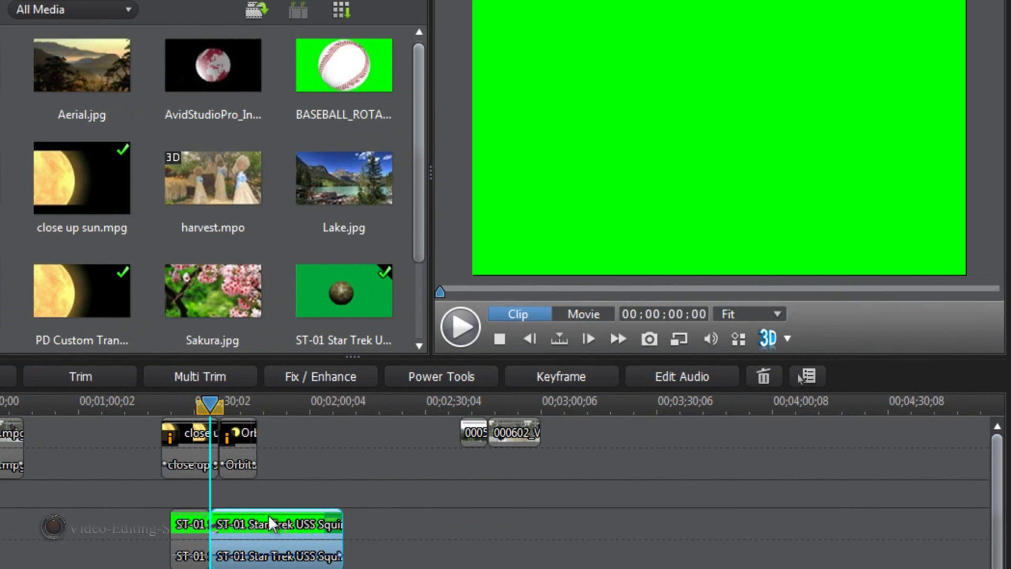
{"action": "right_click", "coordinate": [269, 507]}
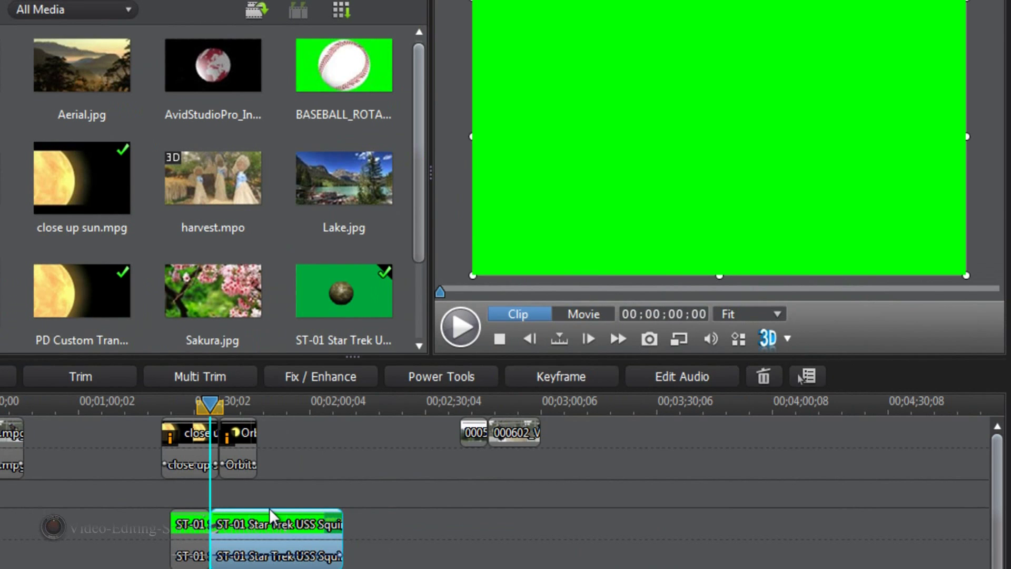
{"action": "left_click", "coordinate": [351, 139]}
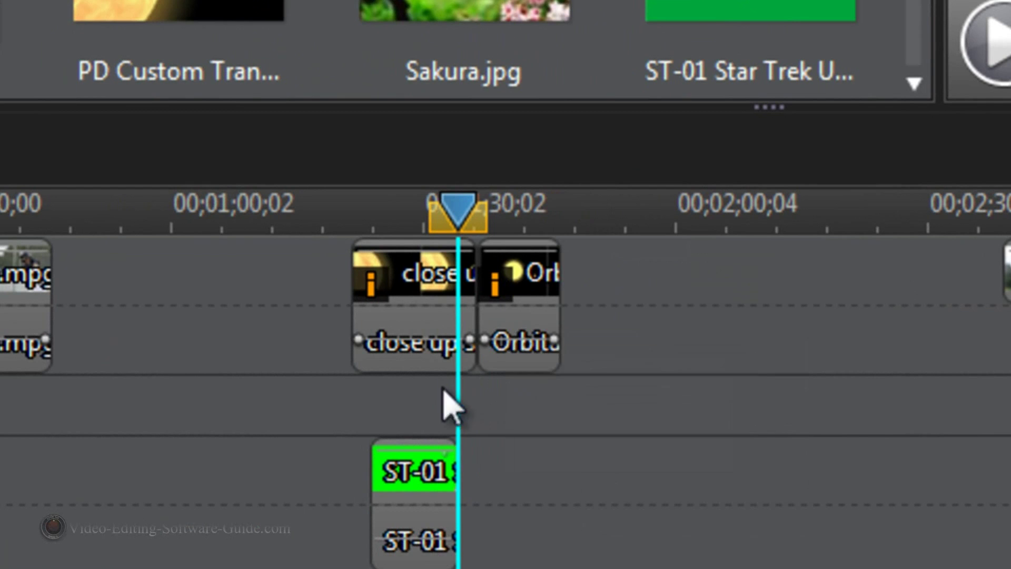
Step: Move the trimmed ship clip on track 2 so it straddles the cut between the close up sun and Orbital1 clips
{"action": "left_click_drag", "start_coordinate": [445, 507], "coordinate": [478, 498]}
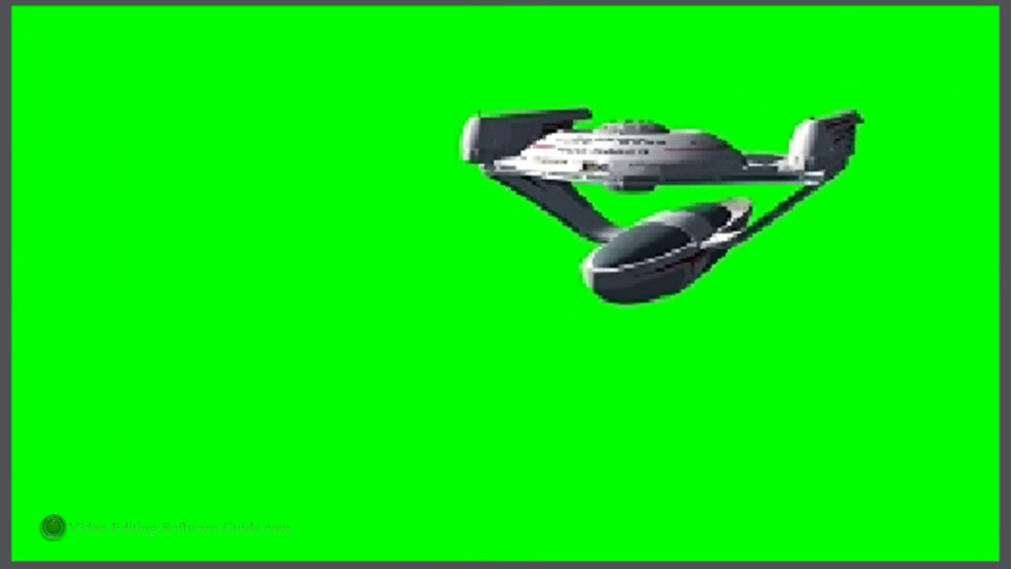
{"action": "left_click", "coordinate": [508, 282]}
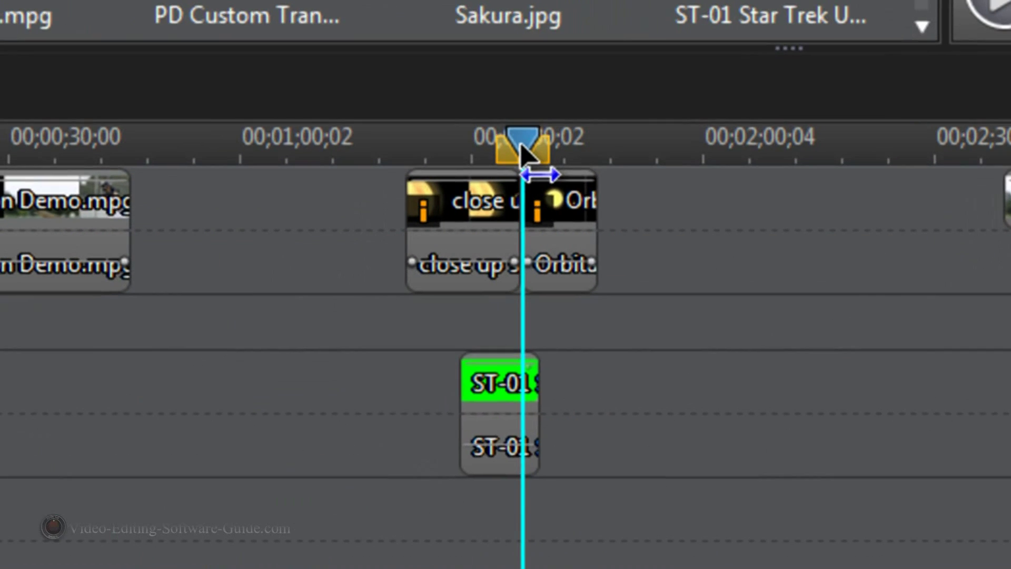
Step: Enable Video Crop in the Power Tools for the trimmed ship clip and open the Crop Video editor
{"action": "left_click", "coordinate": [500, 400]}
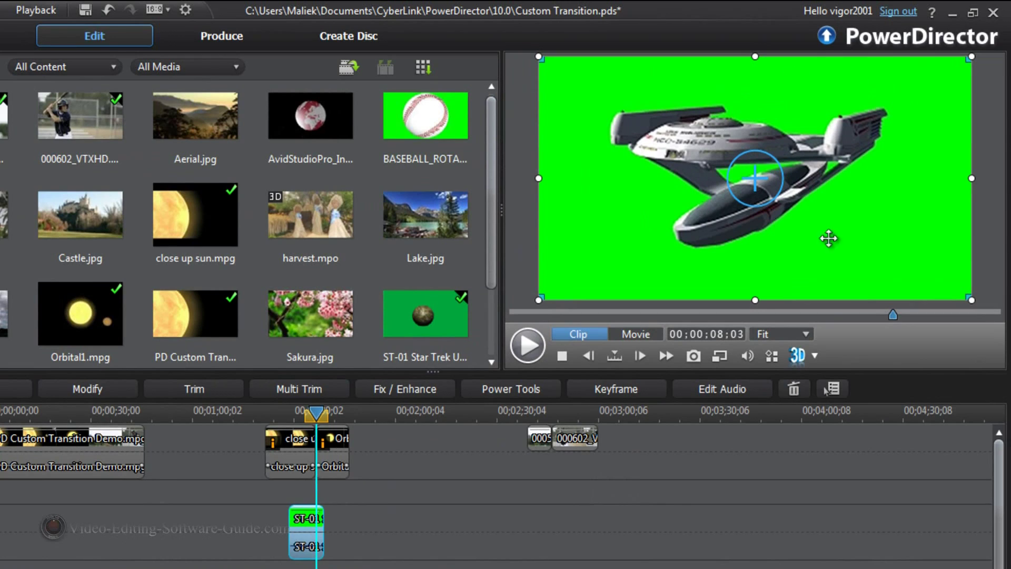
{"action": "right_click", "coordinate": [306, 527]}
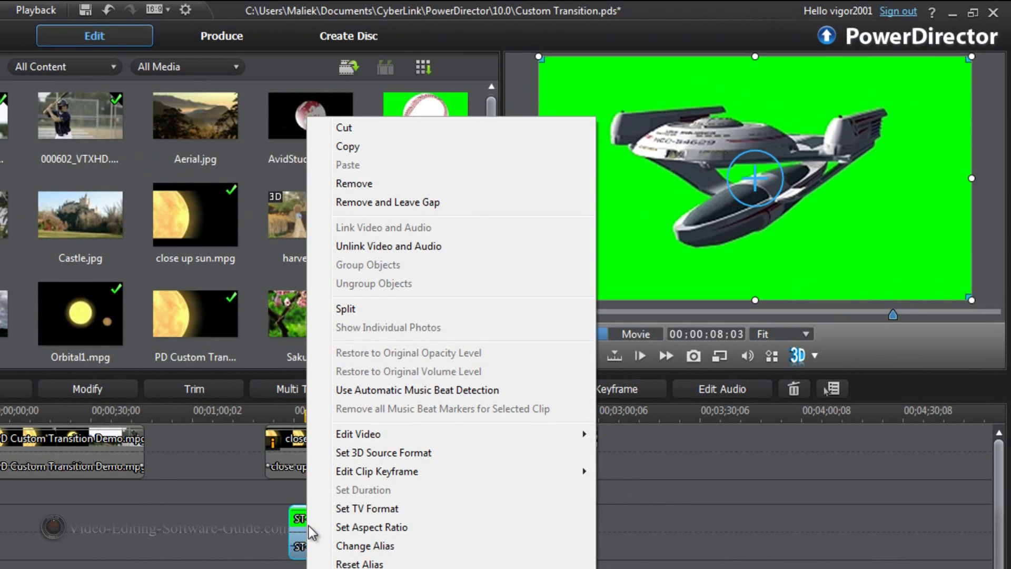
{"action": "left_click", "coordinate": [298, 518]}
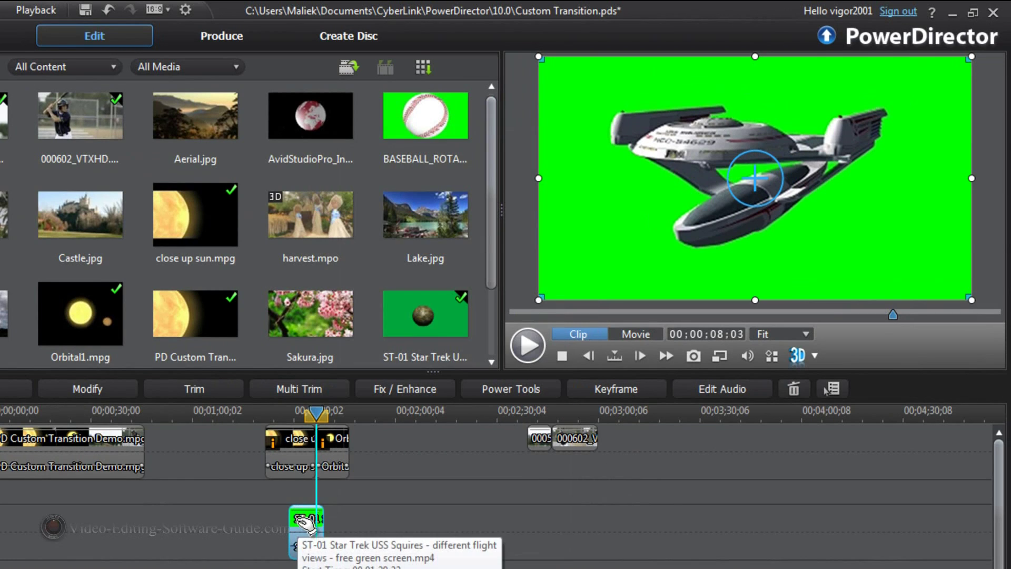
{"action": "left_click", "coordinate": [509, 388]}
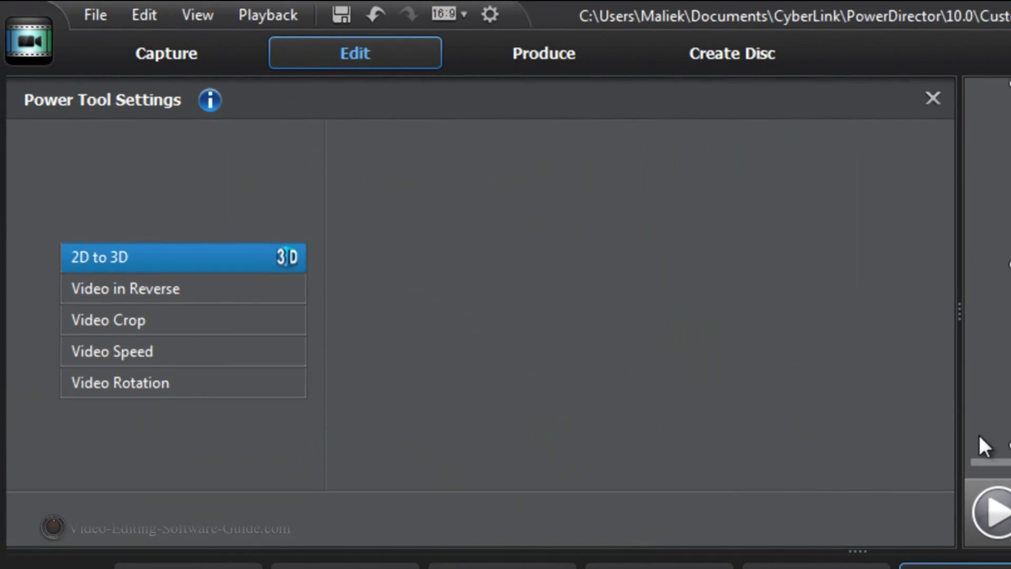
{"action": "left_click", "coordinate": [43, 321]}
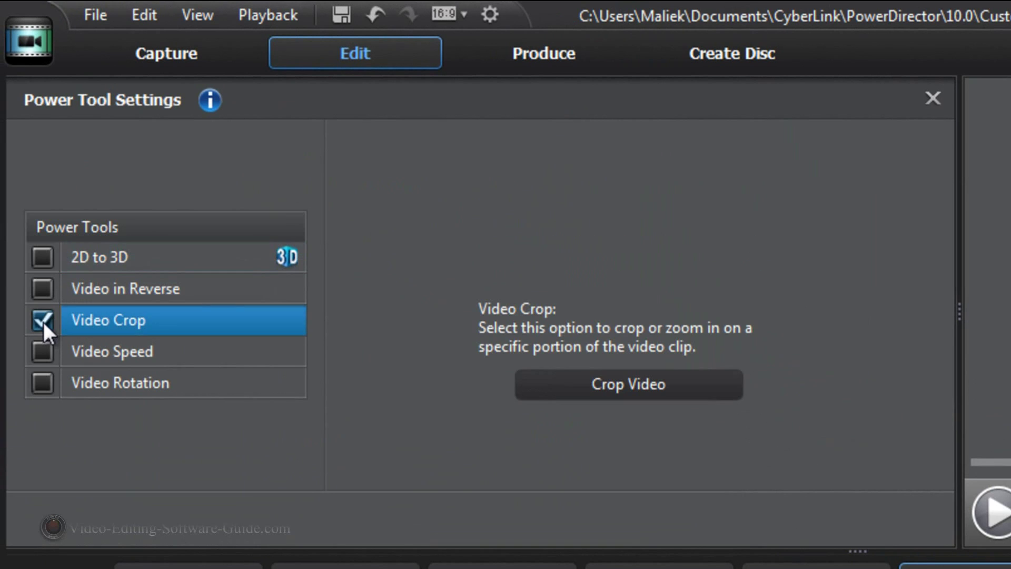
{"action": "left_click", "coordinate": [615, 381]}
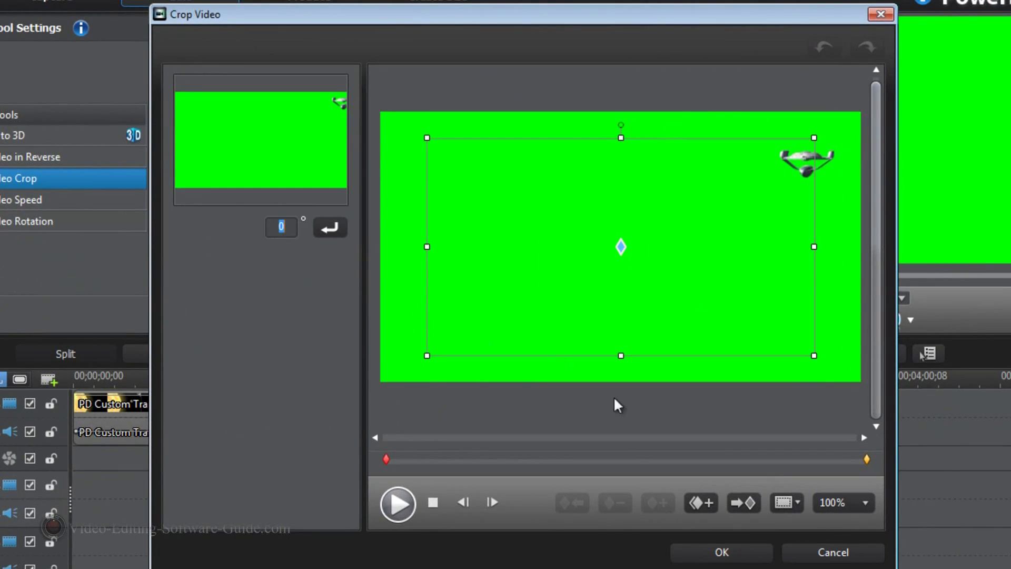
Step: Examine the ship's fly-by at several points of the clip to see when it fills the crop frame
{"action": "left_click", "coordinate": [865, 502]}
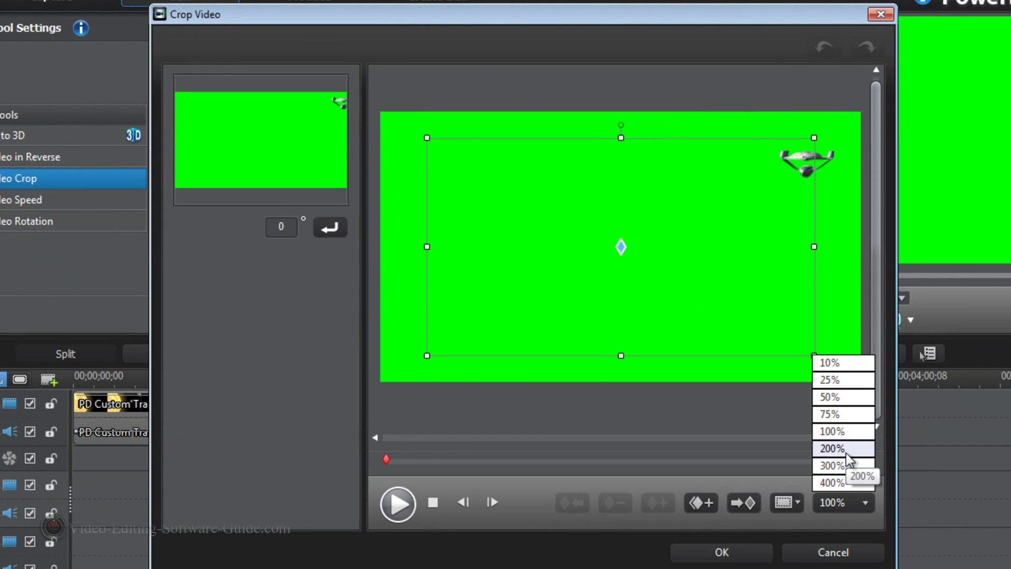
{"action": "left_click", "coordinate": [582, 396]}
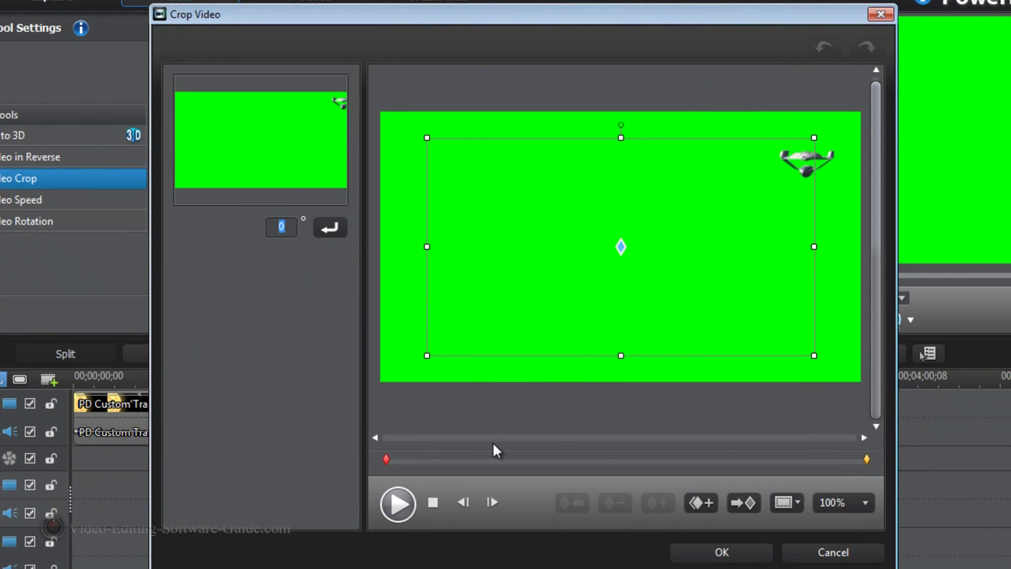
{"action": "left_click", "coordinate": [594, 460]}
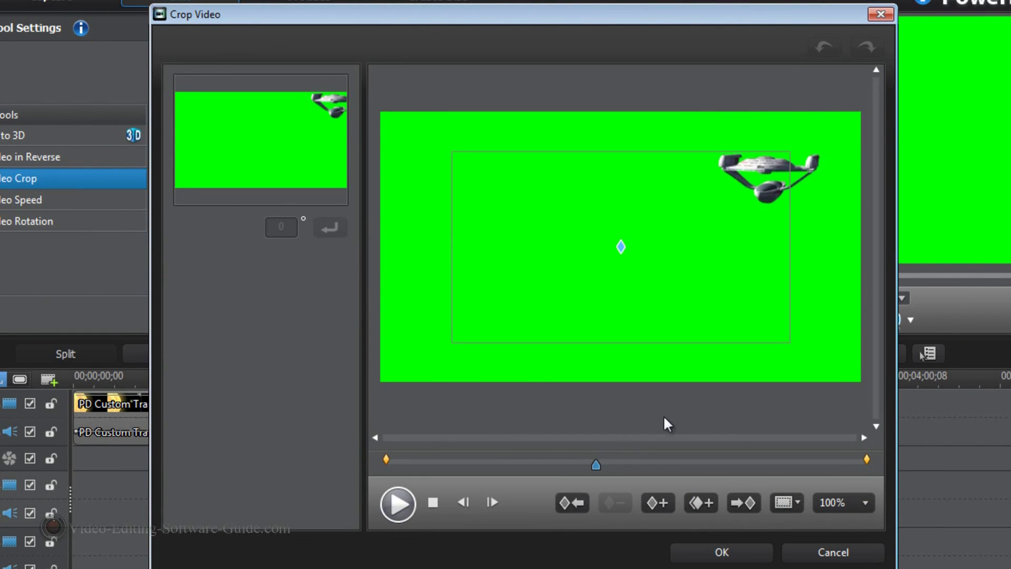
{"action": "left_click", "coordinate": [659, 463]}
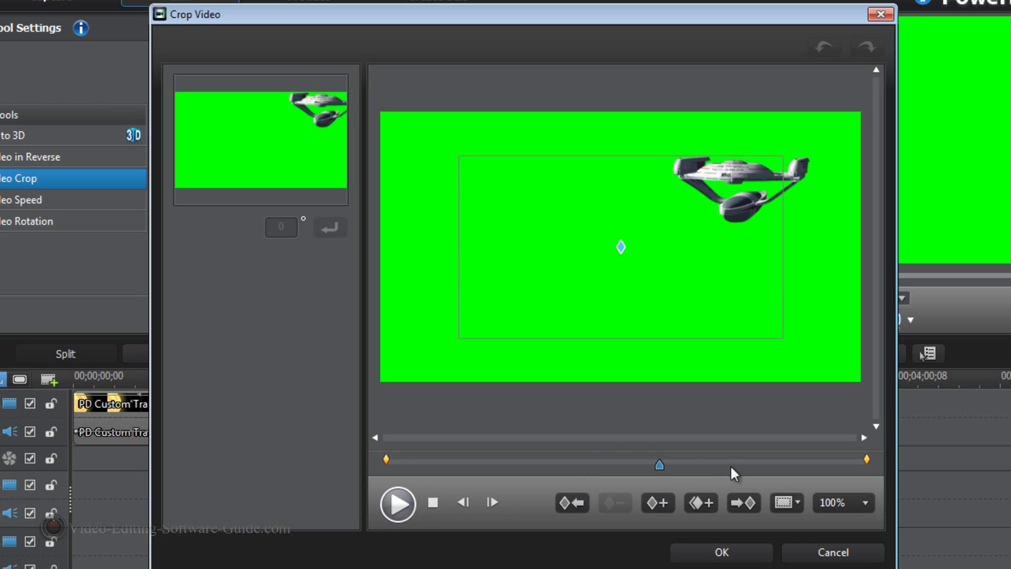
{"action": "left_click", "coordinate": [731, 463]}
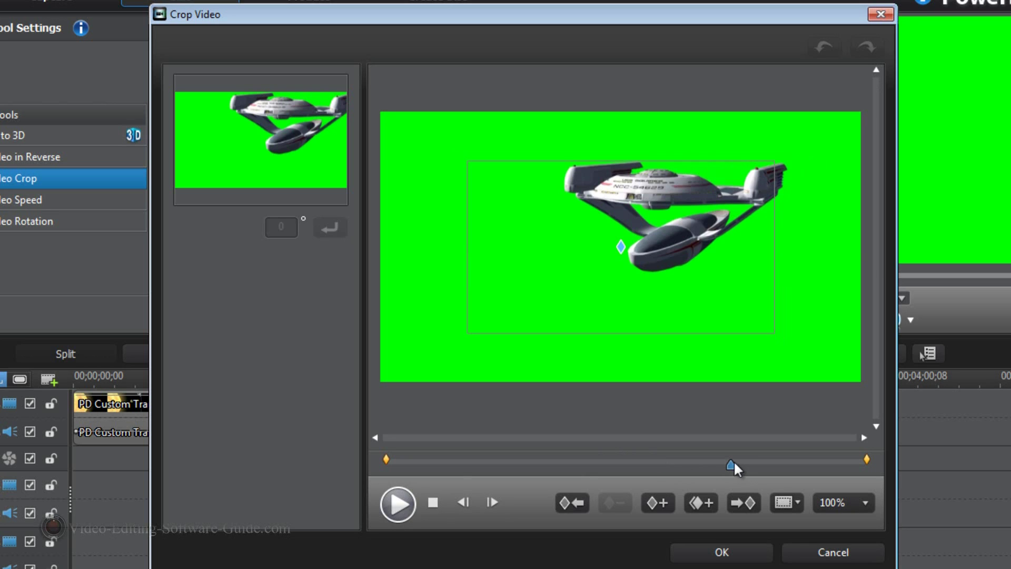
{"action": "left_click", "coordinate": [766, 463]}
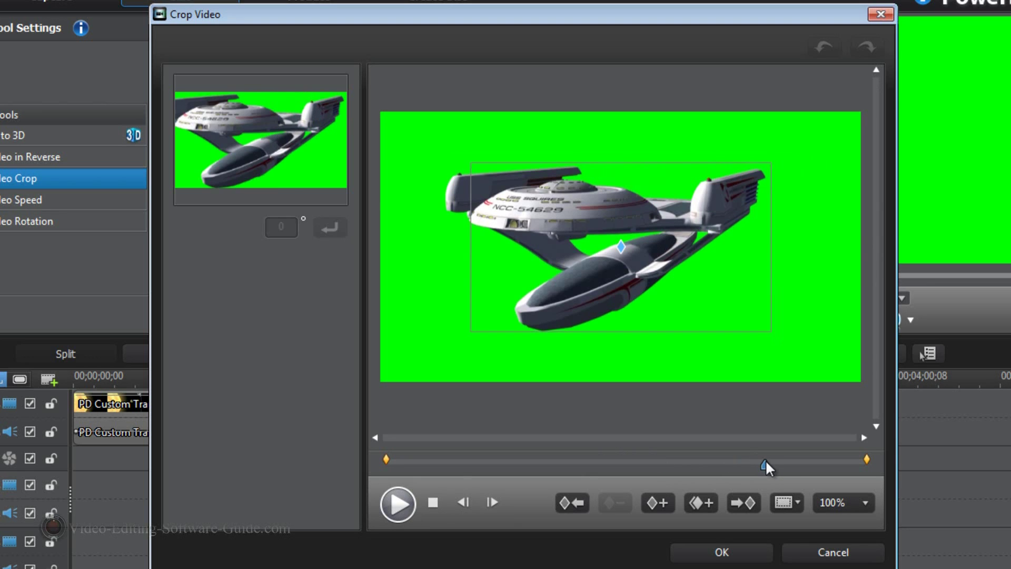
{"action": "left_click", "coordinate": [746, 464]}
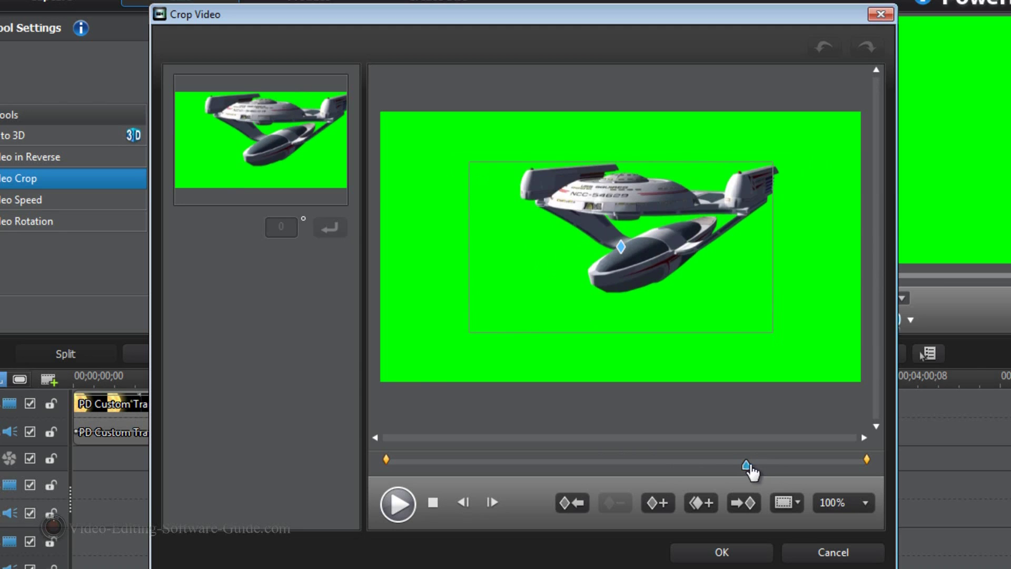
{"action": "left_click", "coordinate": [752, 465]}
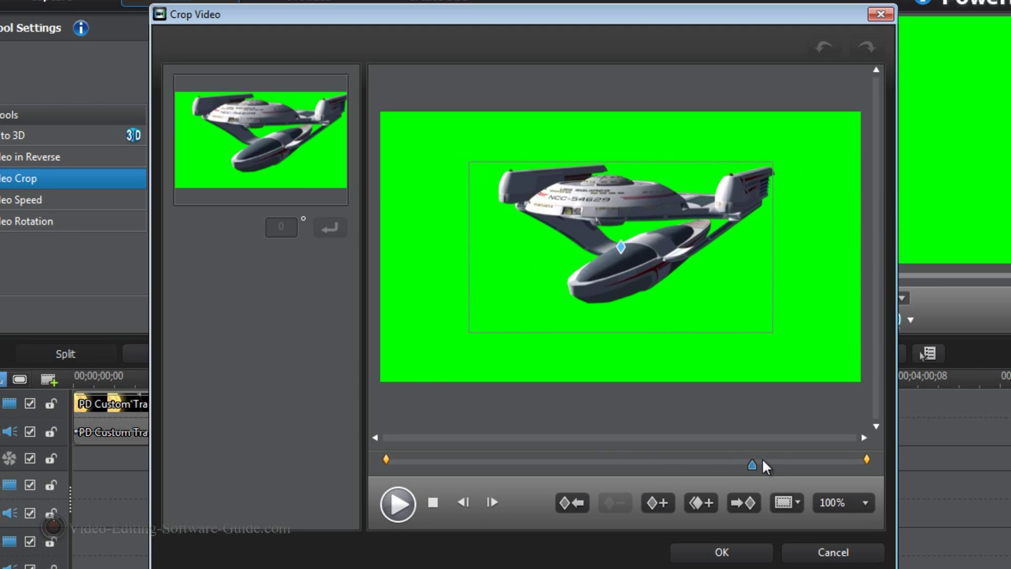
{"action": "left_click", "coordinate": [759, 463]}
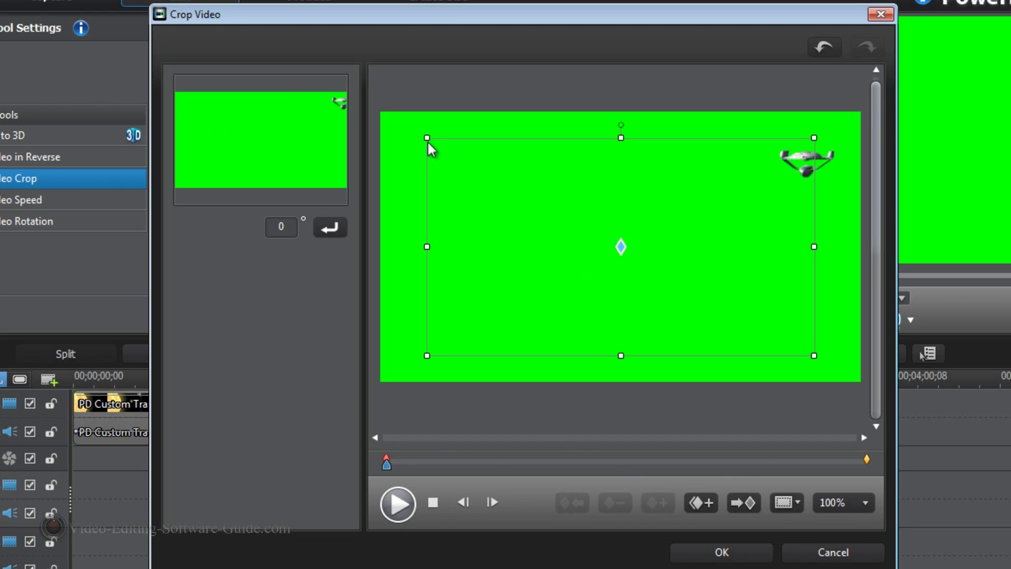
Step: Resize the crop frame at the first keyframe to about two thirds of the video's width, checking its fit around the approaching ship
{"action": "left_click_drag", "start_coordinate": [440, 154], "coordinate": [477, 174]}
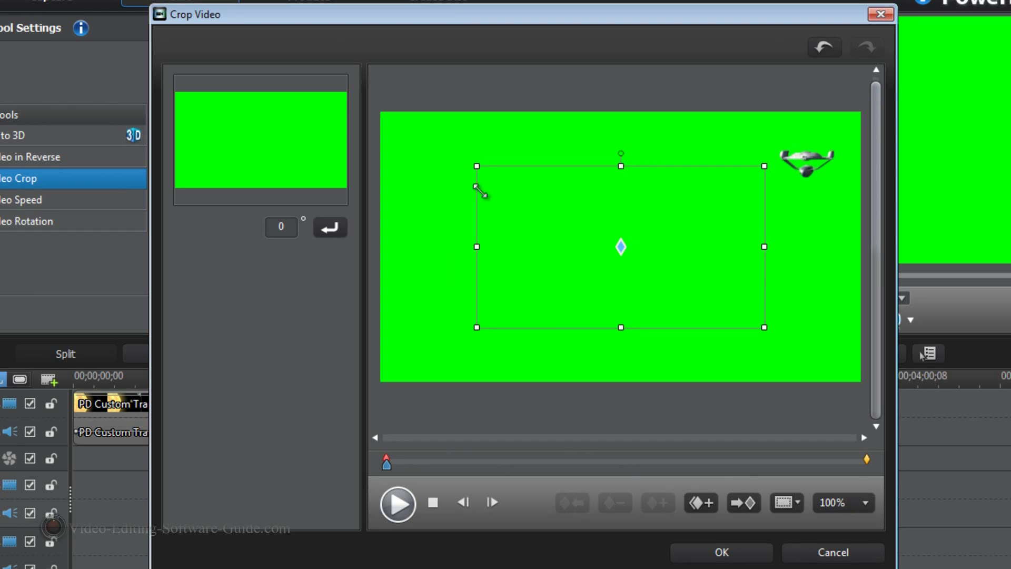
{"action": "left_click", "coordinate": [734, 463]}
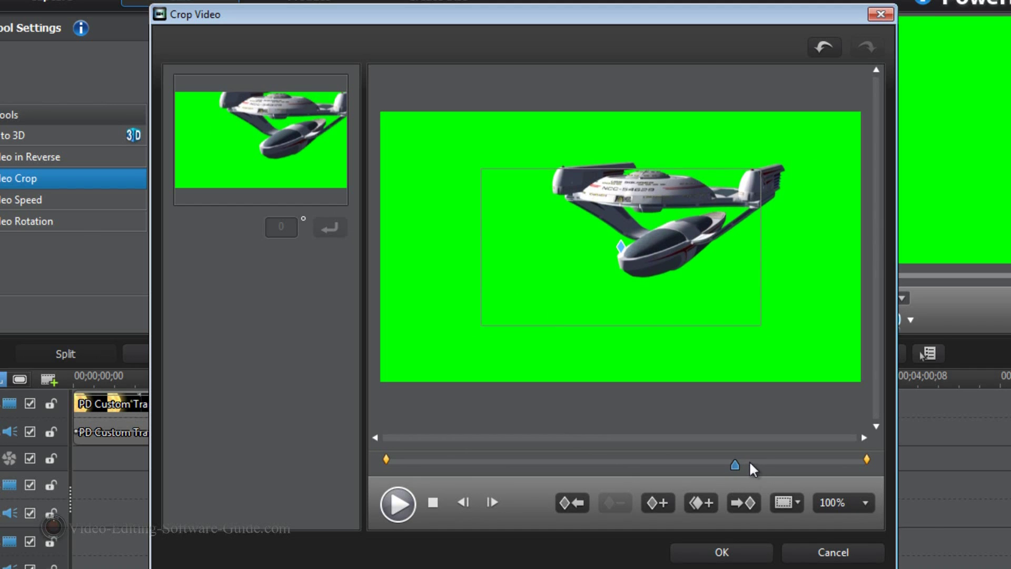
{"action": "left_click", "coordinate": [749, 463]}
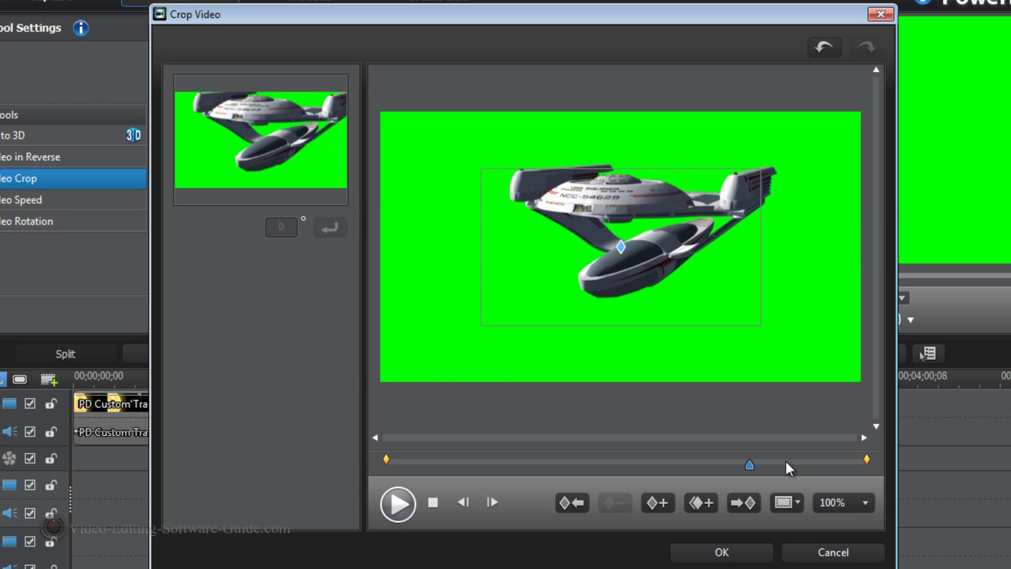
{"action": "left_click", "coordinate": [785, 462]}
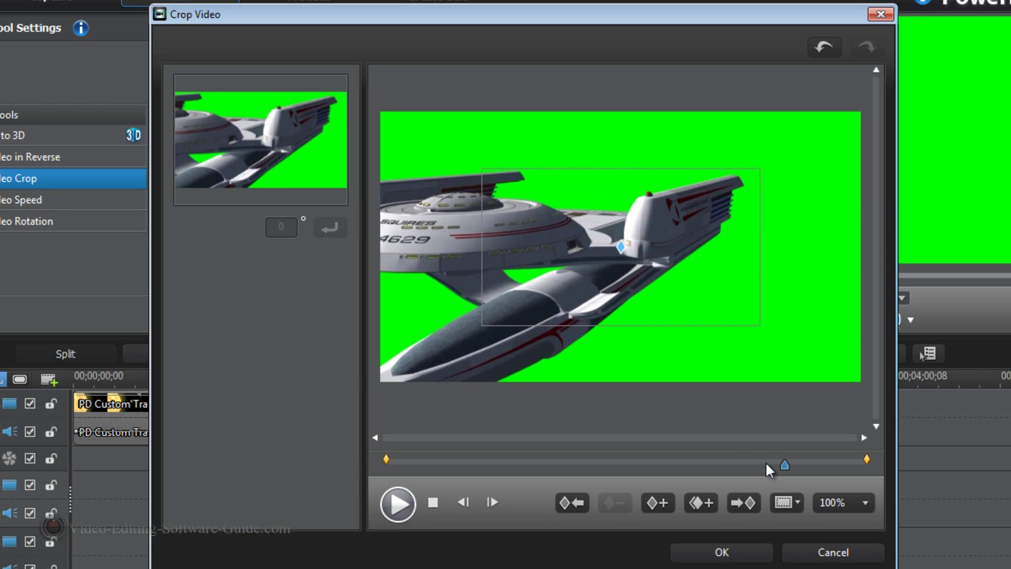
{"action": "left_click", "coordinate": [765, 463]}
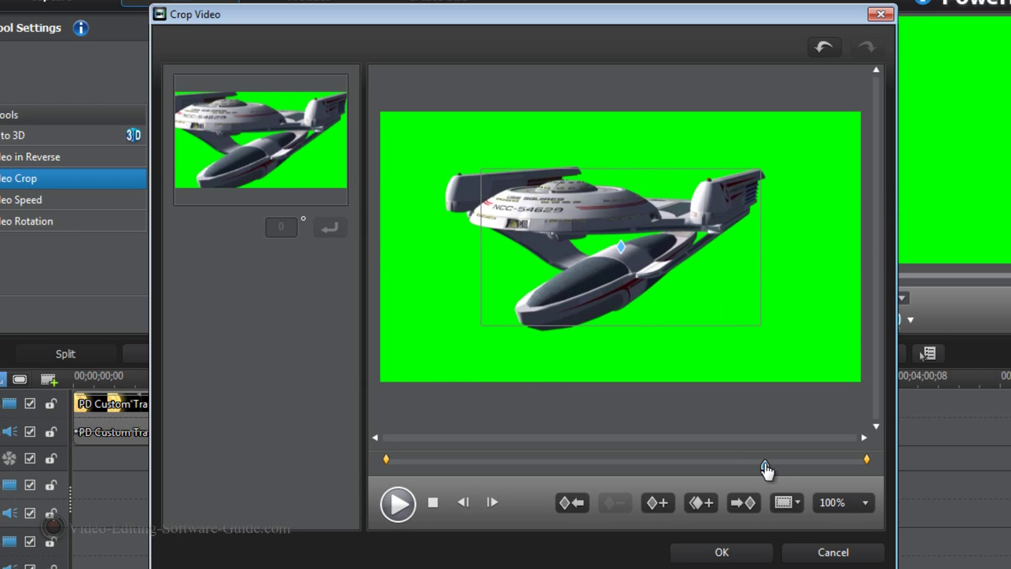
{"action": "left_click", "coordinate": [754, 463]}
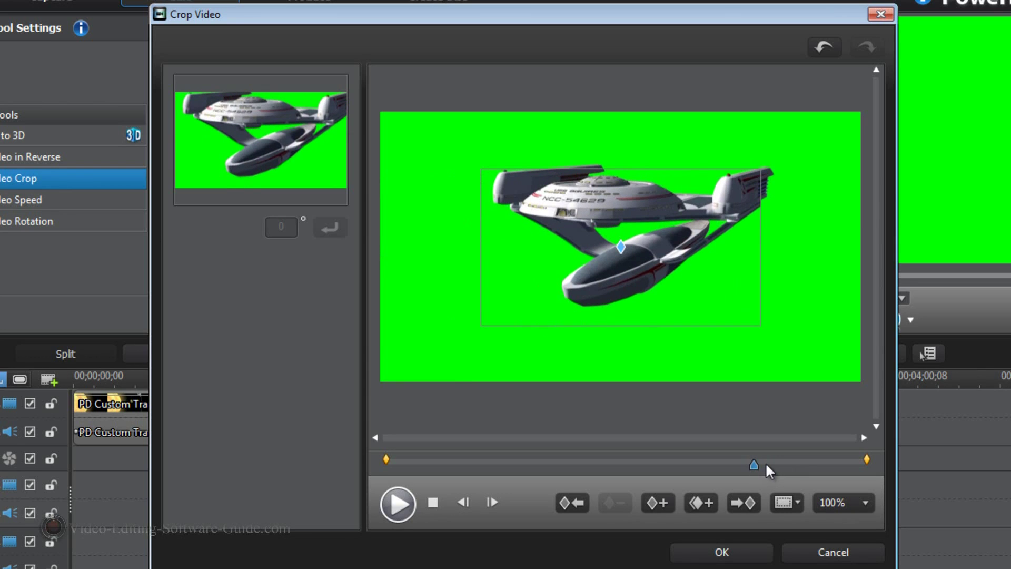
{"action": "left_click", "coordinate": [762, 462]}
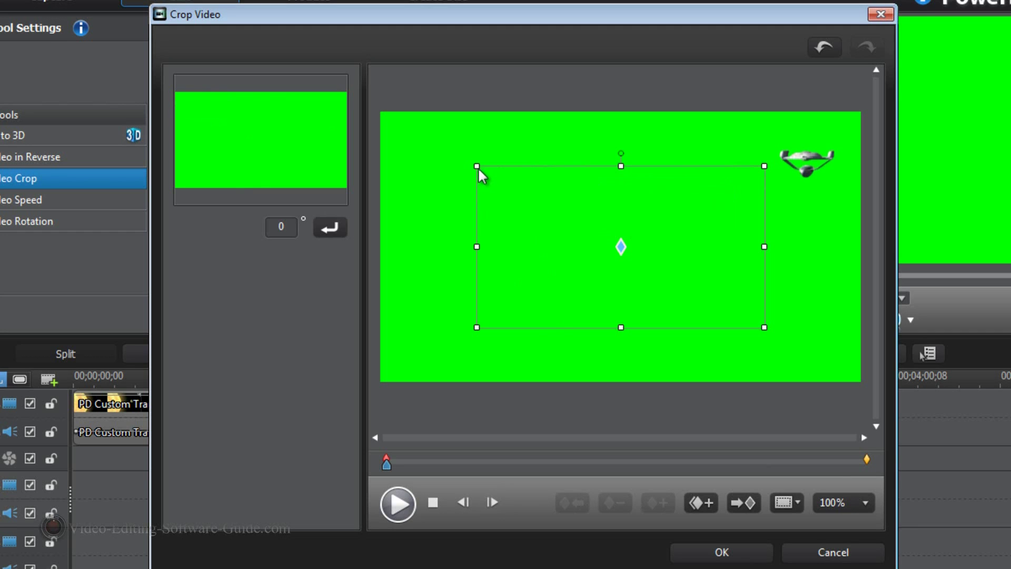
{"action": "left_click_drag", "start_coordinate": [476, 166], "coordinate": [463, 157]}
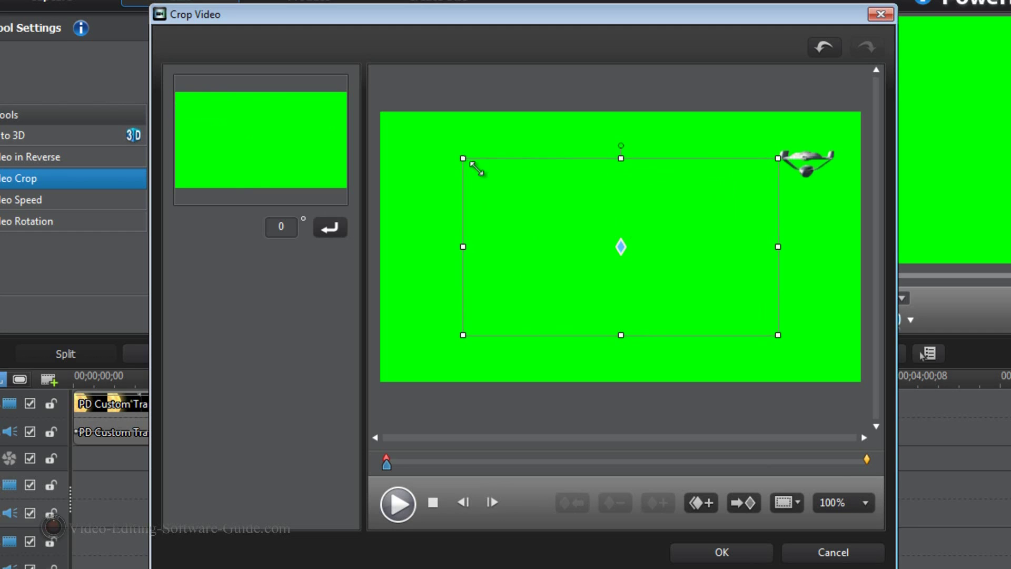
Step: Apply the crop to the ship clip and place the playhead at the cut between the close up sun and Orbital1 clips
{"action": "left_click", "coordinate": [720, 553]}
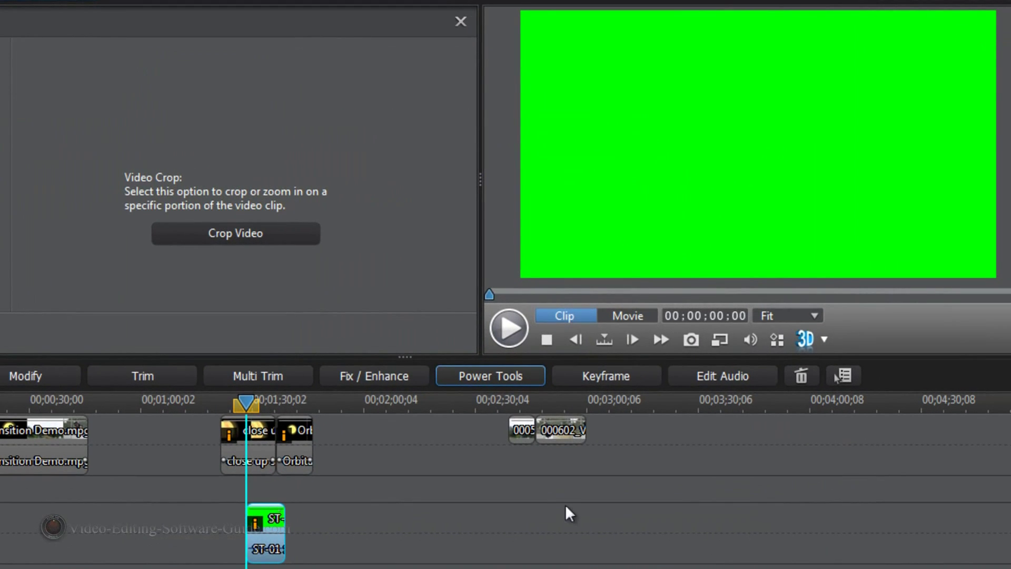
{"action": "left_click", "coordinate": [247, 404]}
{"action": "left_click", "coordinate": [274, 404]}
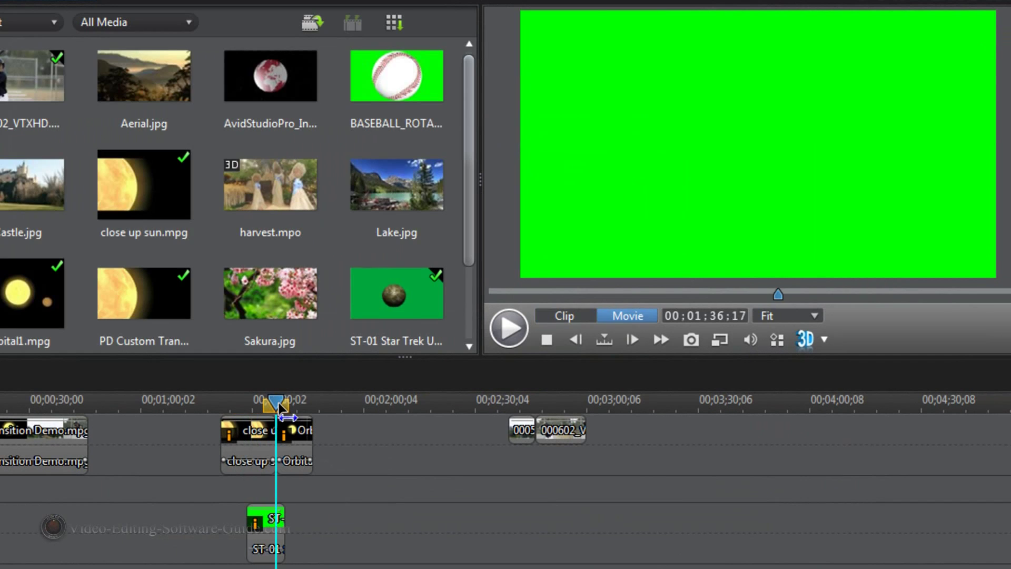
{"action": "left_click_drag", "start_coordinate": [280, 405], "coordinate": [279, 406]}
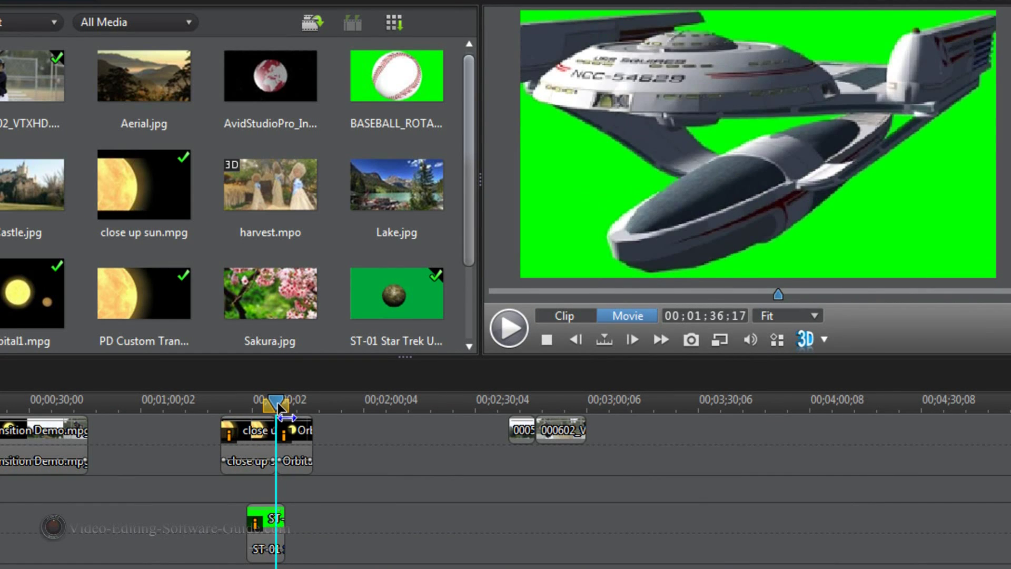
{"action": "left_click", "coordinate": [438, 537]}
{"action": "left_click", "coordinate": [413, 533]}
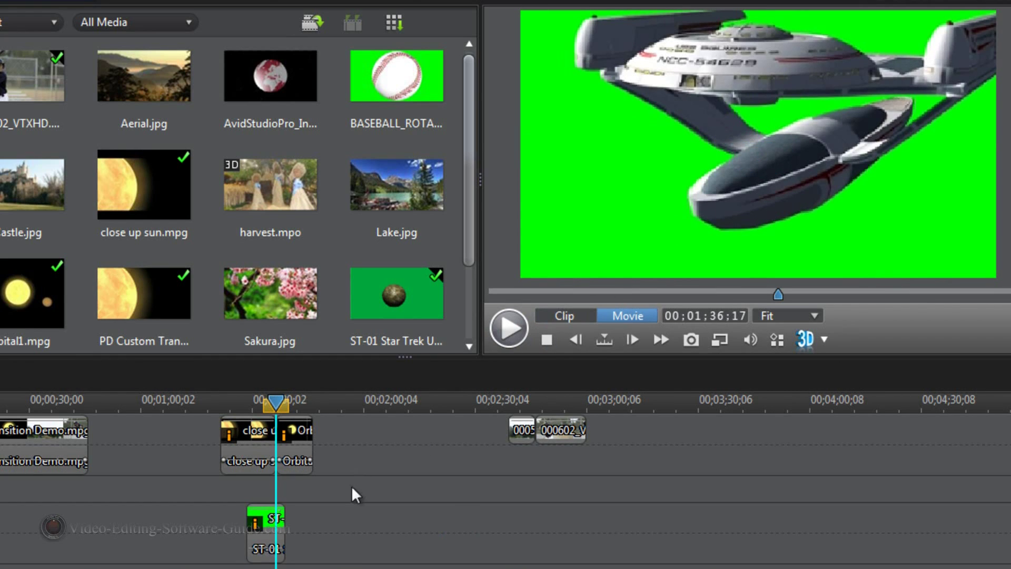
{"action": "left_click", "coordinate": [268, 526]}
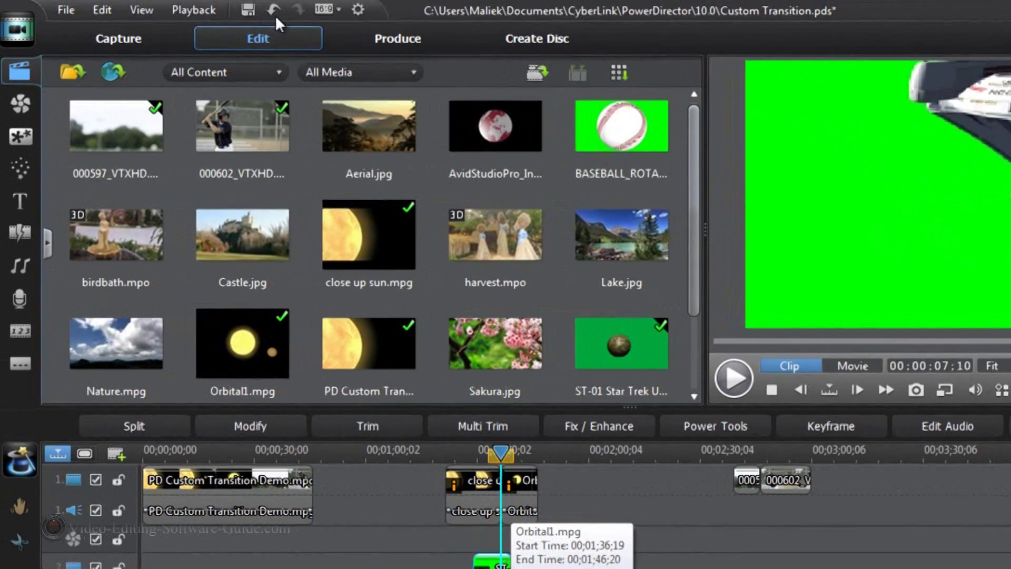
{"action": "left_click", "coordinate": [273, 10]}
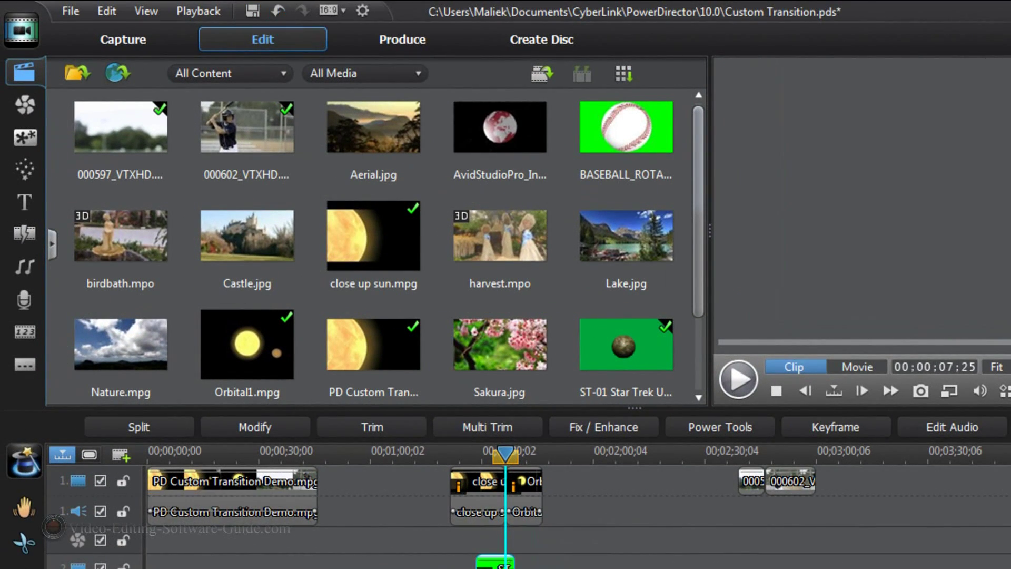
Step: Open the ship clip in the PiP Designer and apply a chroma key, sampling the green background as the key colour
{"action": "left_click", "coordinate": [278, 427]}
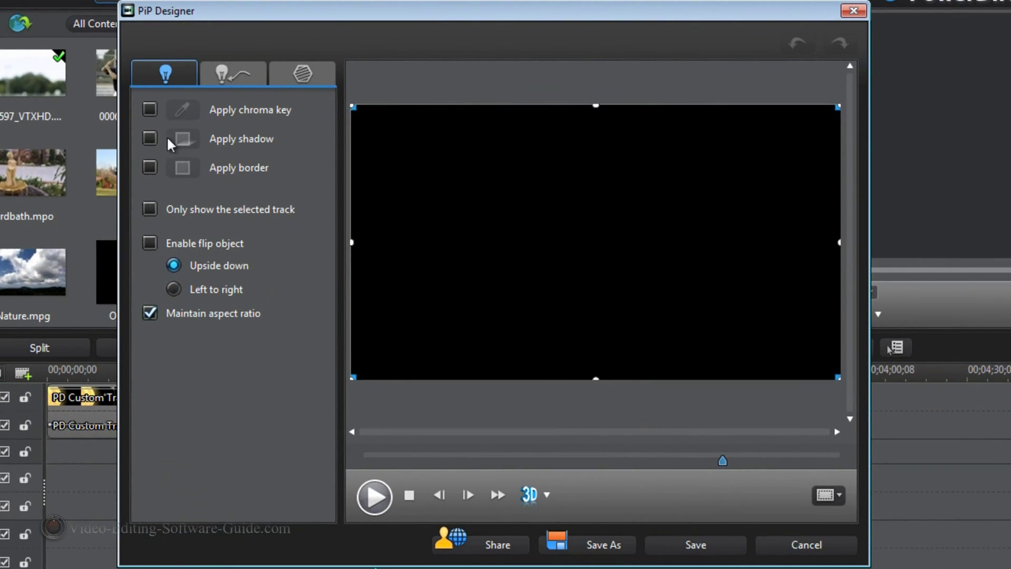
{"action": "left_click", "coordinate": [149, 109]}
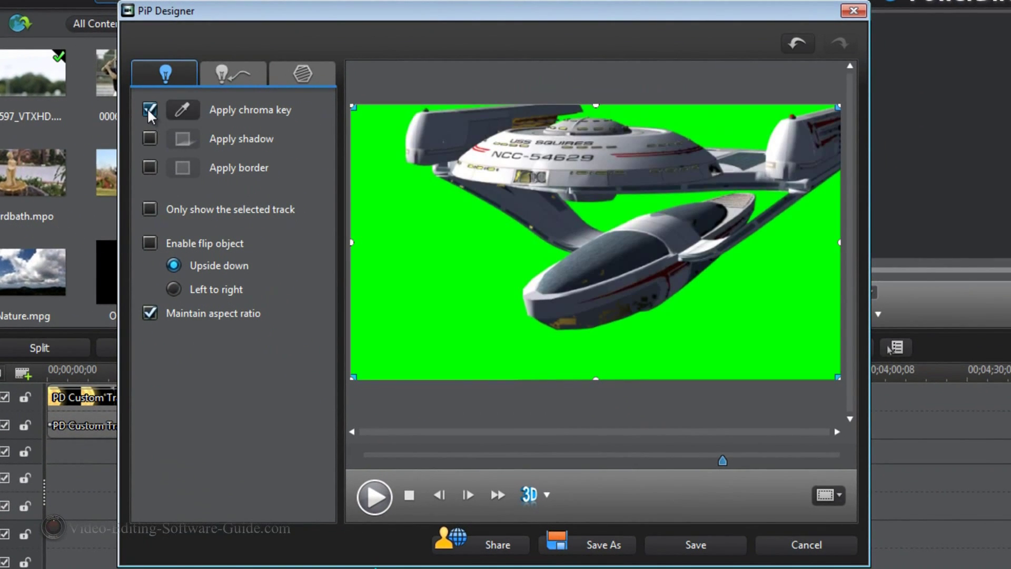
{"action": "left_click", "coordinate": [182, 103]}
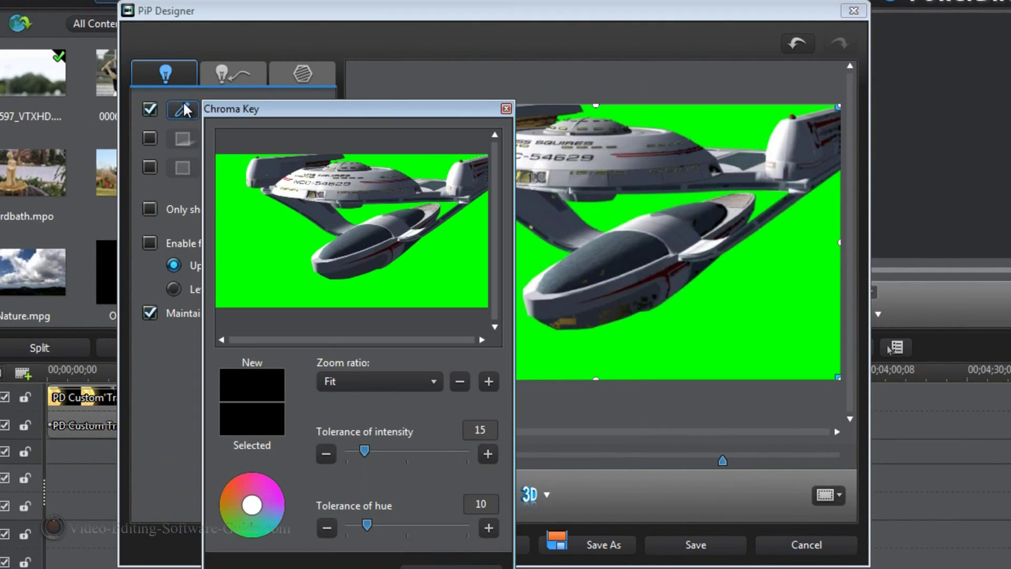
{"action": "left_click", "coordinate": [267, 236]}
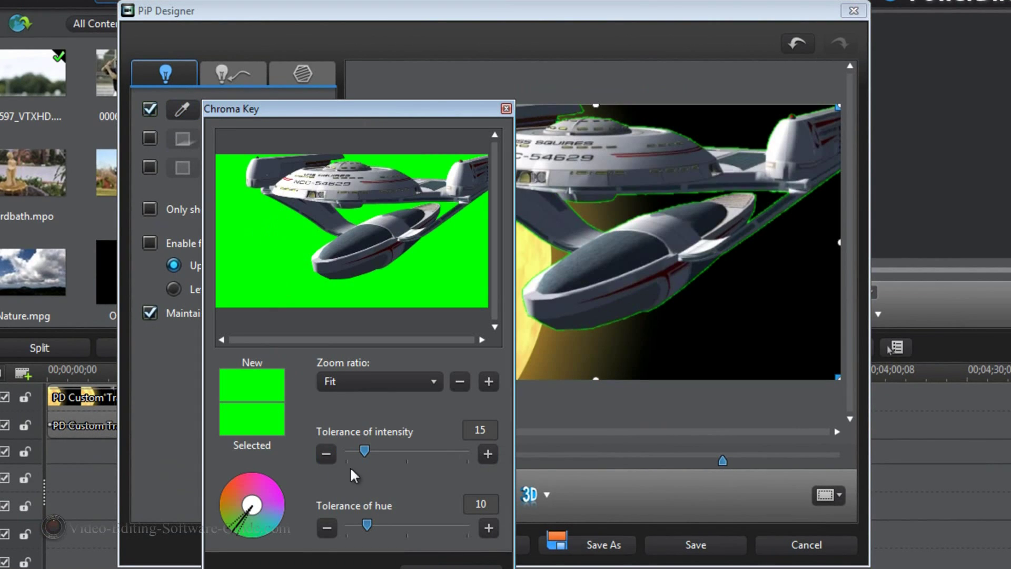
Step: Set the chroma key's tolerance of intensity to 34 and tolerance of hue to 60, and close the chroma key settings
{"action": "left_click_drag", "start_coordinate": [378, 113], "coordinate": [250, 59]}
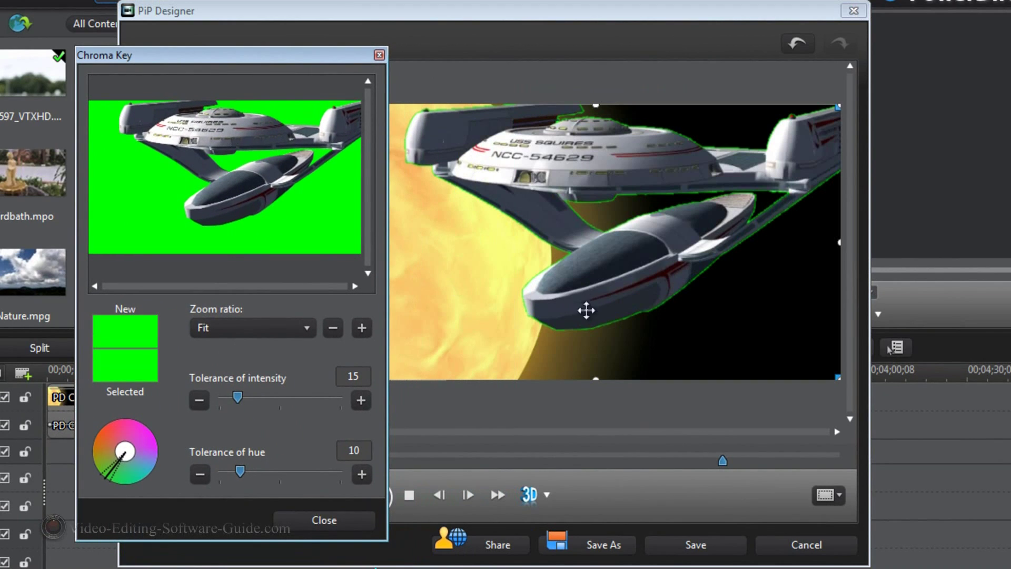
{"action": "left_click", "coordinate": [360, 400]}
{"action": "left_click", "coordinate": [361, 400]}
{"action": "left_click", "coordinate": [361, 400]}
{"action": "left_click", "coordinate": [361, 400]}
{"action": "left_click", "coordinate": [360, 400]}
{"action": "left_click", "coordinate": [361, 400]}
{"action": "left_click", "coordinate": [361, 400]}
{"action": "left_click", "coordinate": [361, 400]}
{"action": "left_click", "coordinate": [361, 400]}
{"action": "left_click", "coordinate": [360, 400]}
{"action": "left_click", "coordinate": [361, 400]}
{"action": "left_click", "coordinate": [360, 400]}
{"action": "left_click", "coordinate": [360, 400]}
{"action": "left_click", "coordinate": [360, 401]}
{"action": "left_click", "coordinate": [360, 400]}
{"action": "left_click", "coordinate": [360, 400]}
{"action": "left_click", "coordinate": [361, 401]}
{"action": "left_click", "coordinate": [361, 400]}
{"action": "left_click", "coordinate": [361, 400]}
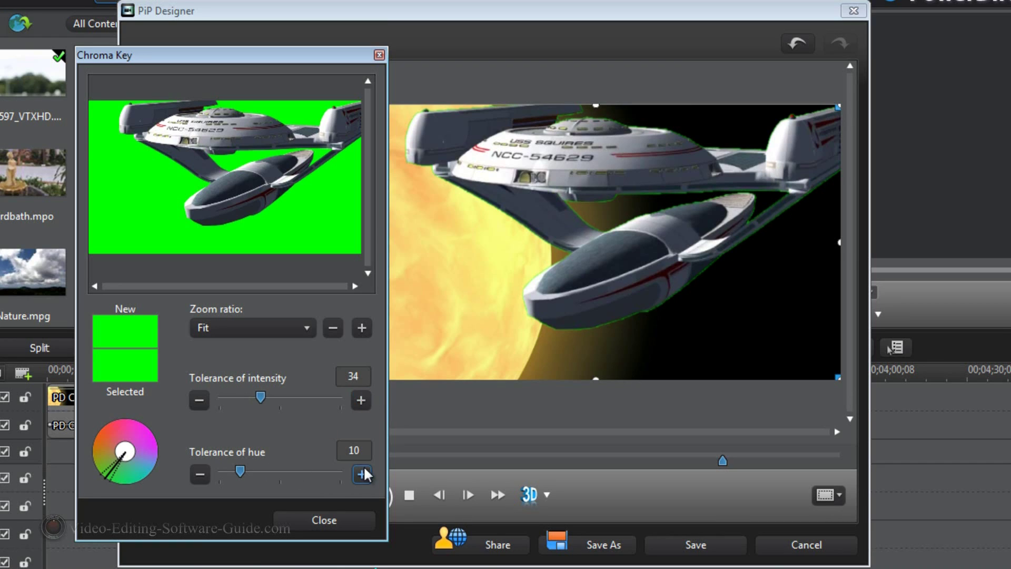
{"action": "left_click_drag", "start_coordinate": [241, 473], "coordinate": [407, 487]}
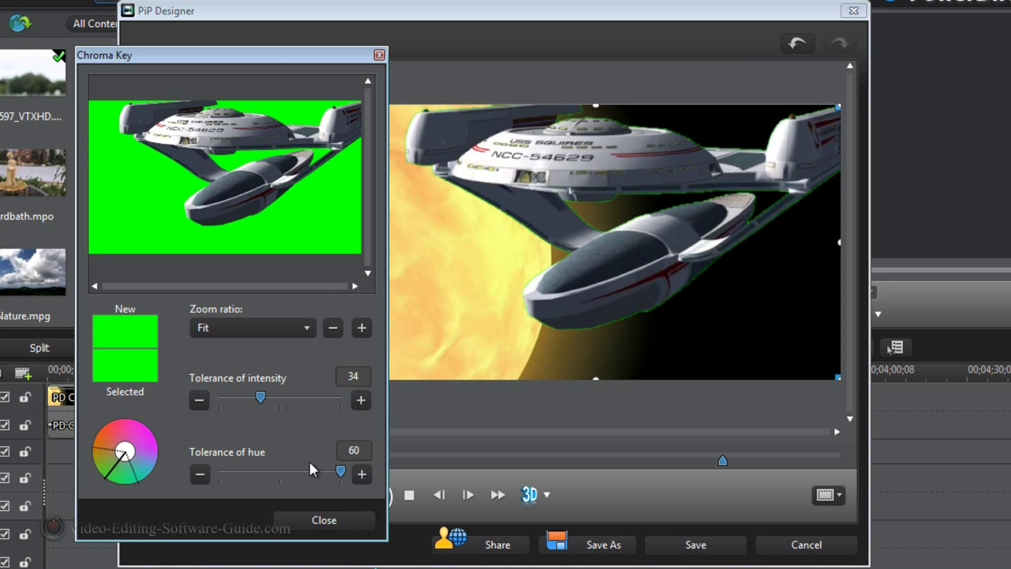
{"action": "left_click", "coordinate": [323, 516]}
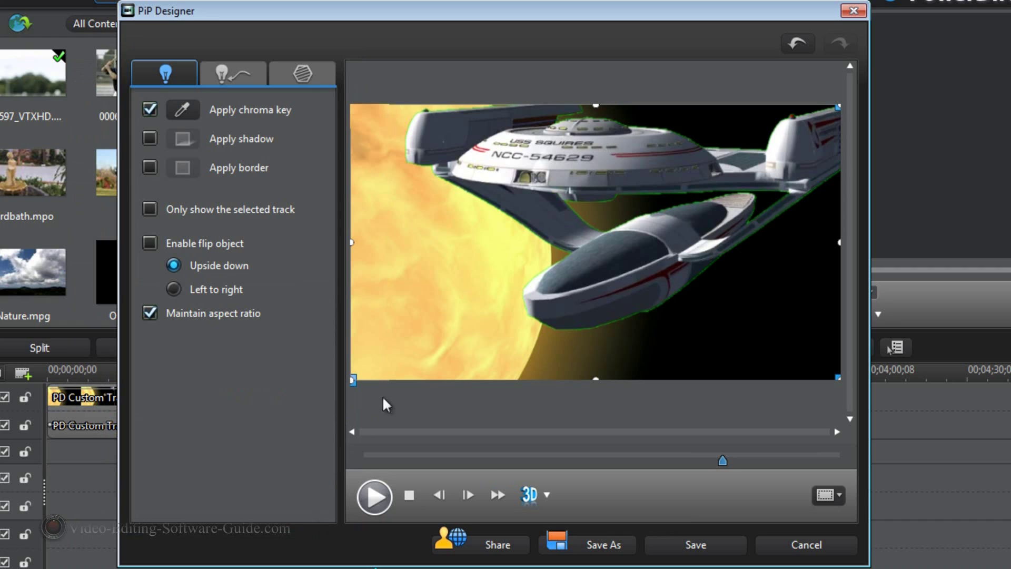
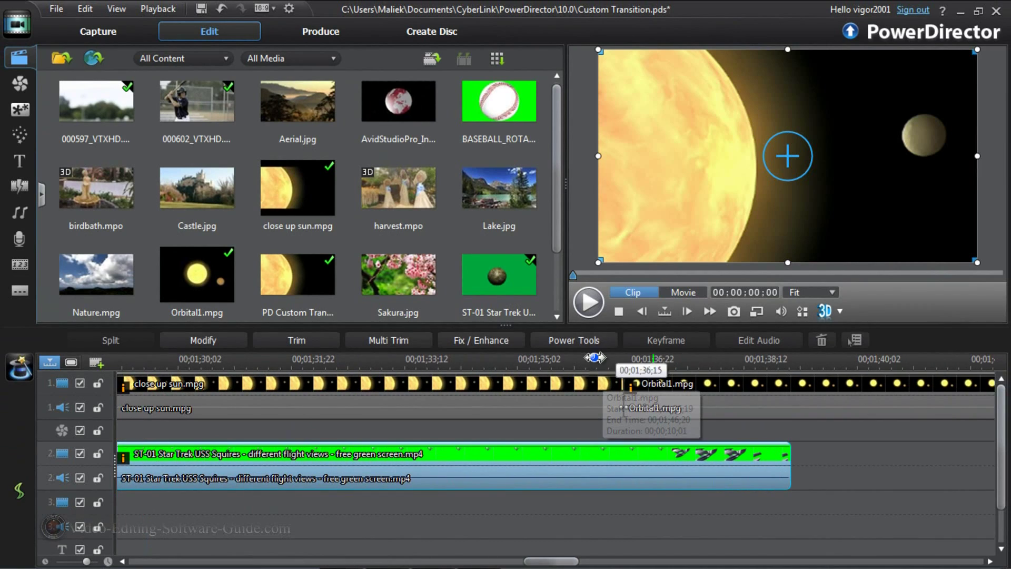
Step: Examine the end of the ship's fly-by over the Orbital1 clip to see where the ship leaves the picture
{"action": "scroll", "coordinate": [586, 491], "scroll_direction": "up", "scroll_amount": 3}
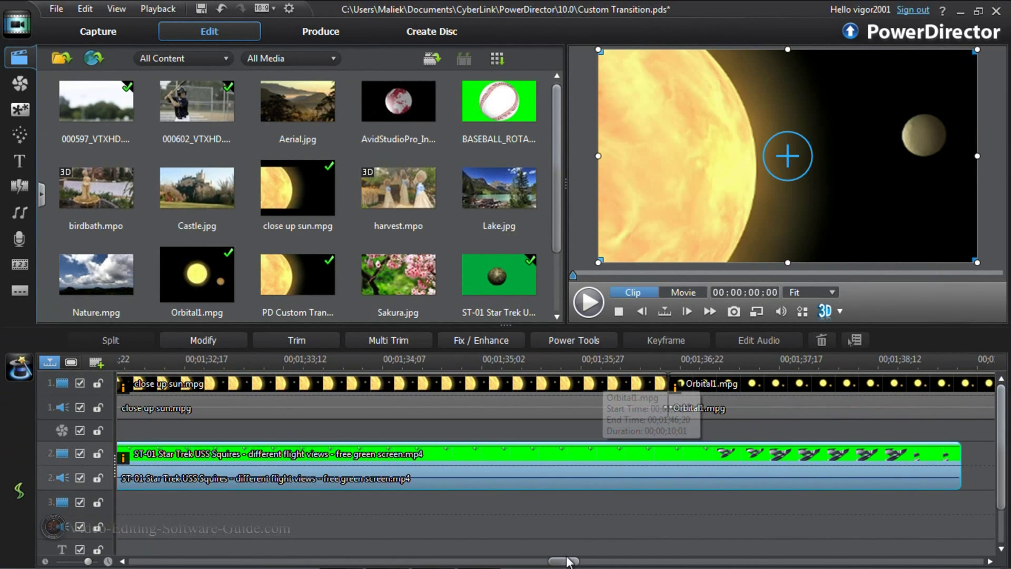
{"action": "left_click_drag", "start_coordinate": [571, 562], "coordinate": [582, 564]}
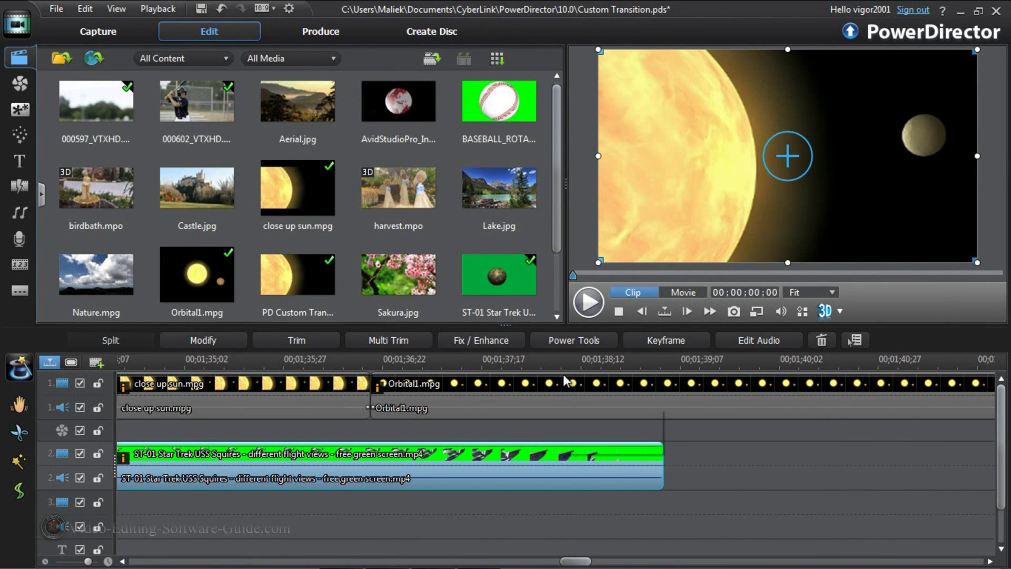
{"action": "left_click_drag", "start_coordinate": [560, 359], "coordinate": [670, 365]}
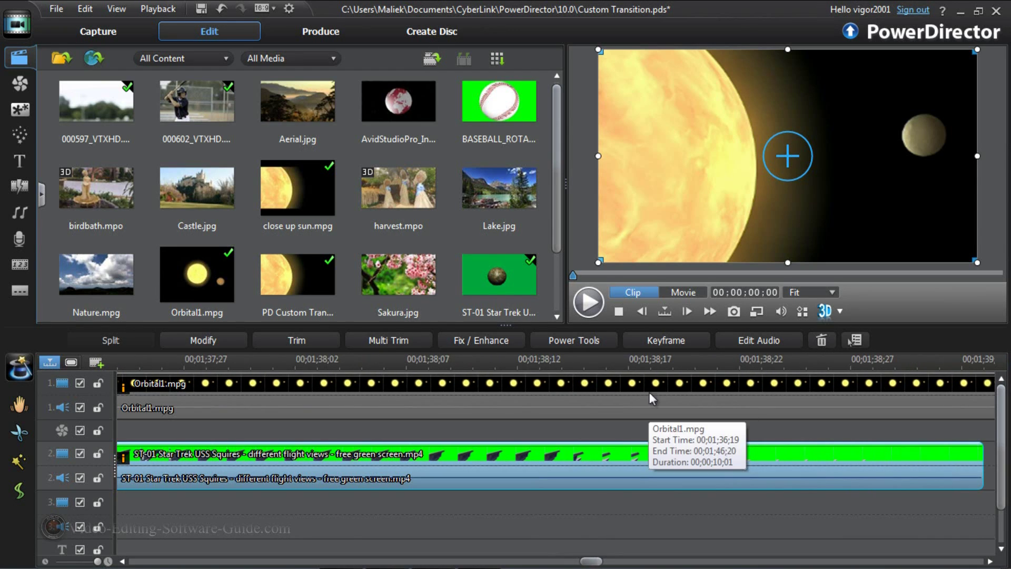
{"action": "left_click", "coordinate": [827, 361]}
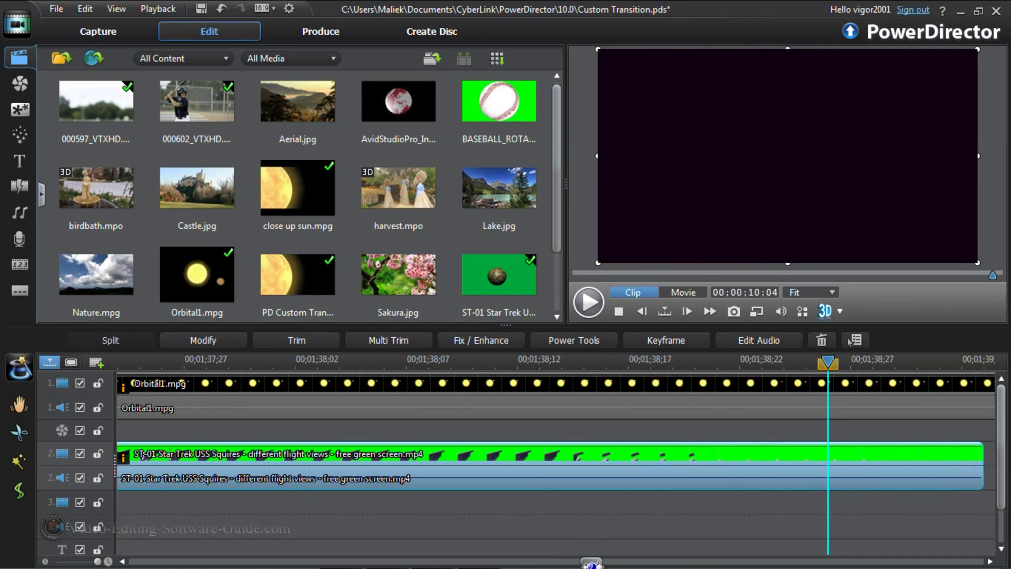
{"action": "left_click", "coordinate": [605, 361]}
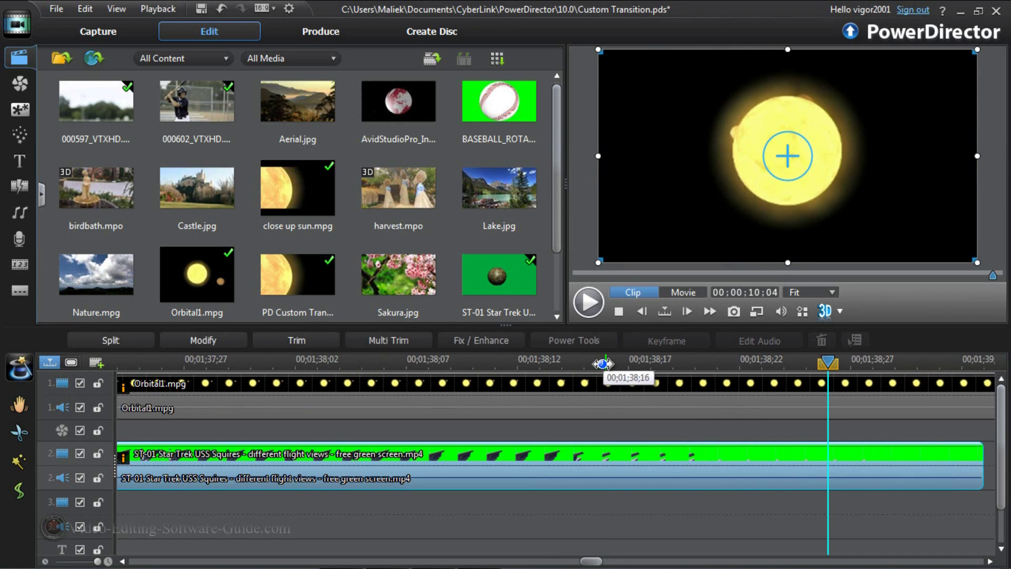
{"action": "mouse_move", "coordinate": [590, 561]}
{"action": "left_mouse_down"}
{"action": "mouse_move", "coordinate": [574, 562]}
{"action": "mouse_move", "coordinate": [587, 563]}
{"action": "left_mouse_up"}
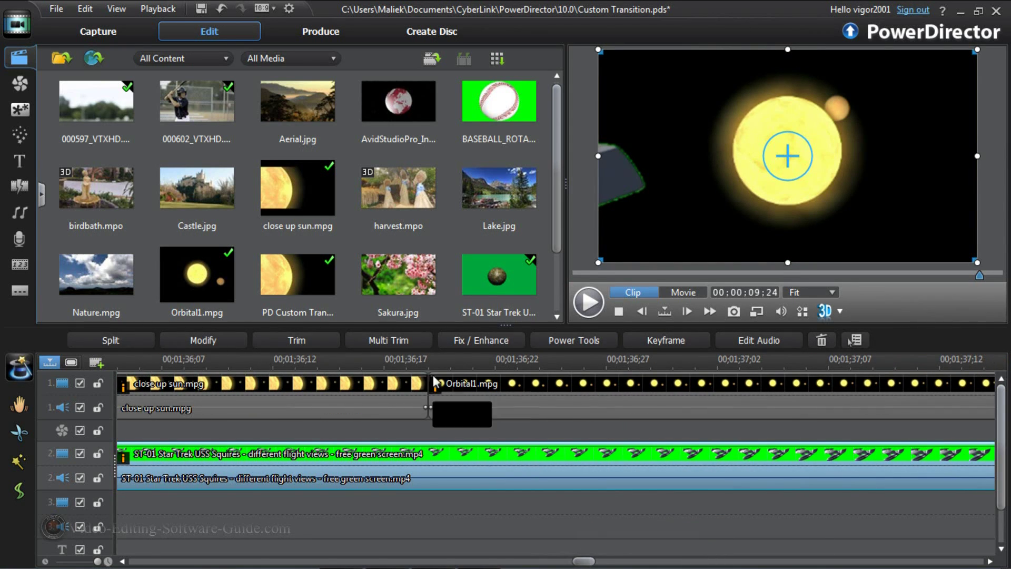
Step: Find the frame just after the cut where the ship covers more of the picture, and move the ship clip about five frames earlier
{"action": "left_click", "coordinate": [429, 359]}
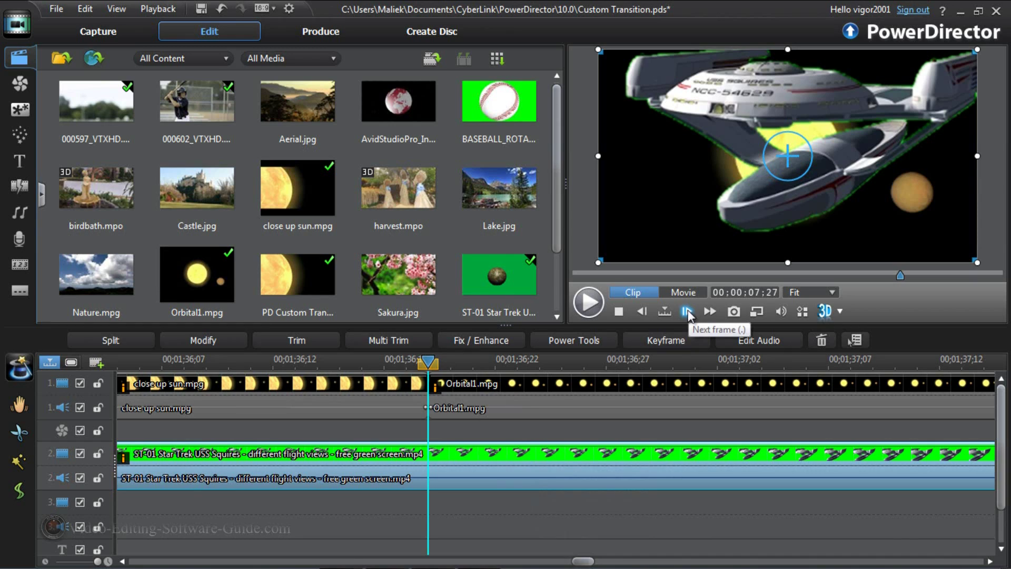
{"action": "left_click", "coordinate": [684, 291]}
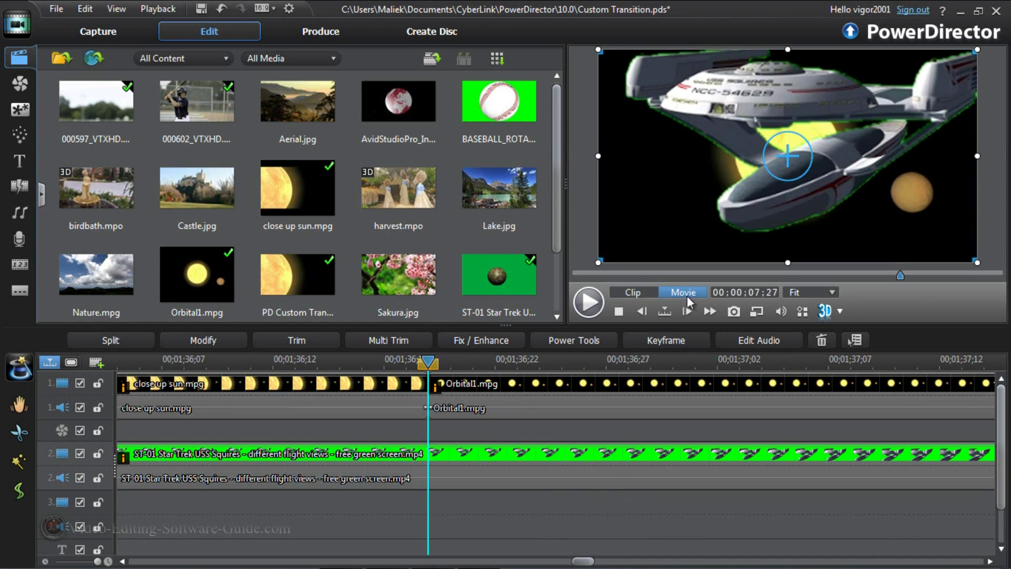
{"action": "left_click", "coordinate": [686, 311]}
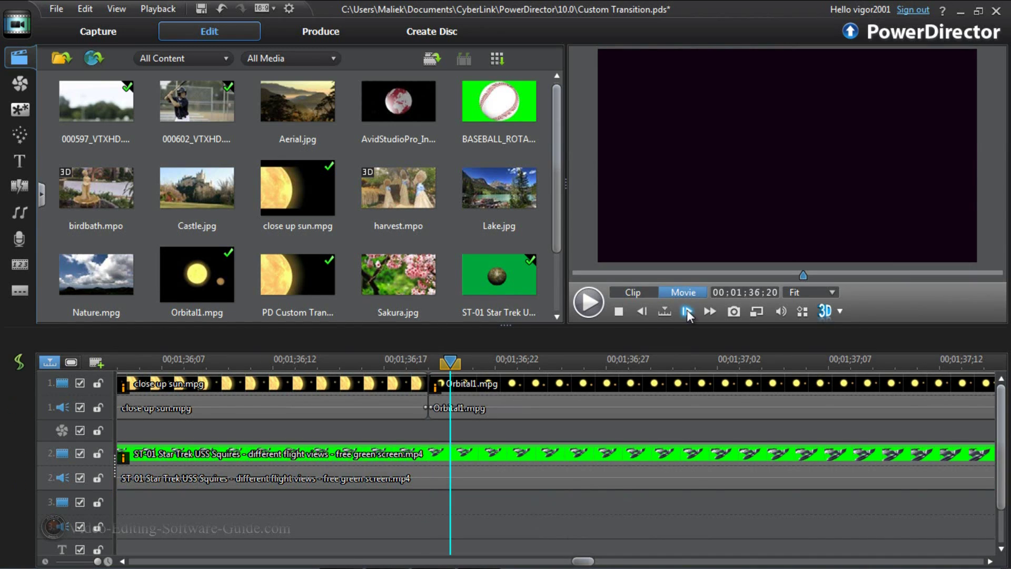
{"action": "left_click", "coordinate": [686, 310]}
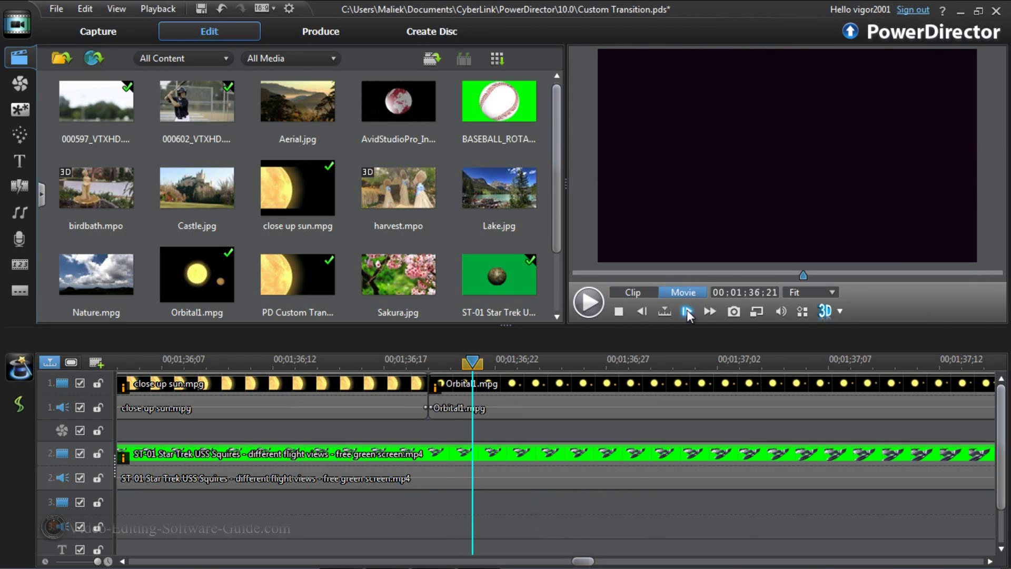
{"action": "left_click", "coordinate": [686, 311]}
{"action": "left_click", "coordinate": [687, 311]}
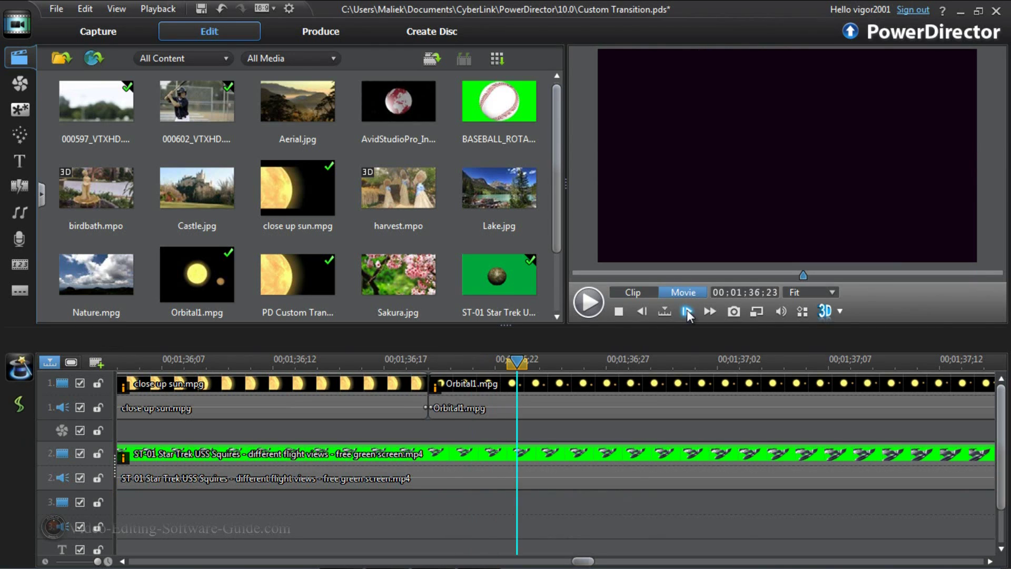
{"action": "left_click", "coordinate": [687, 311]}
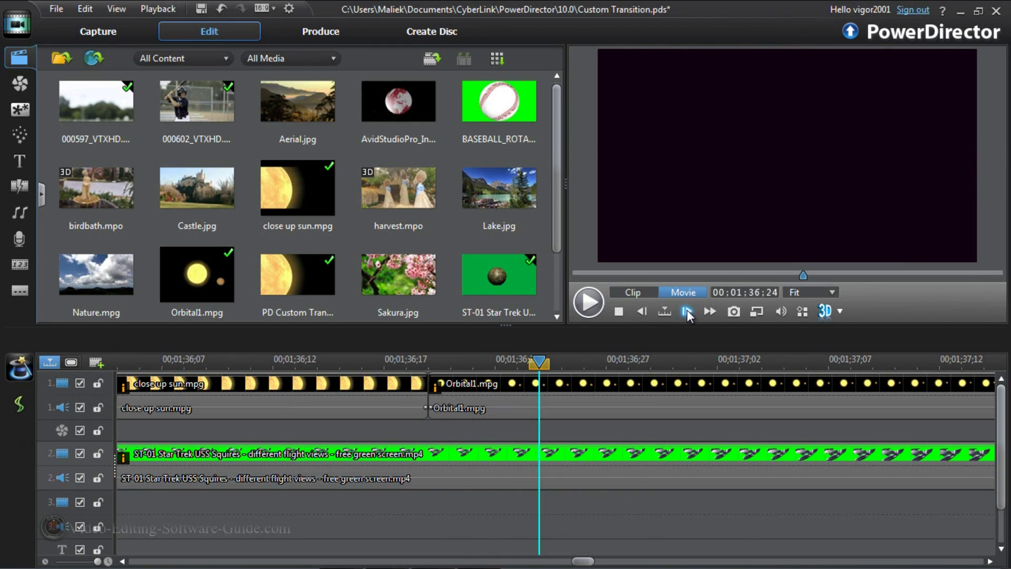
{"action": "left_click", "coordinate": [575, 459]}
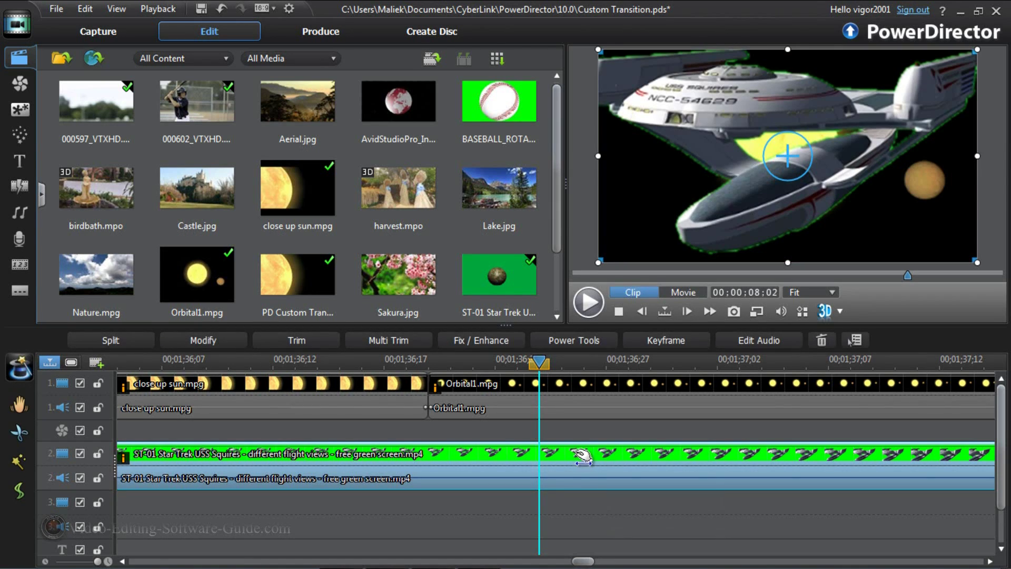
{"action": "left_click_drag", "start_coordinate": [570, 453], "coordinate": [485, 458]}
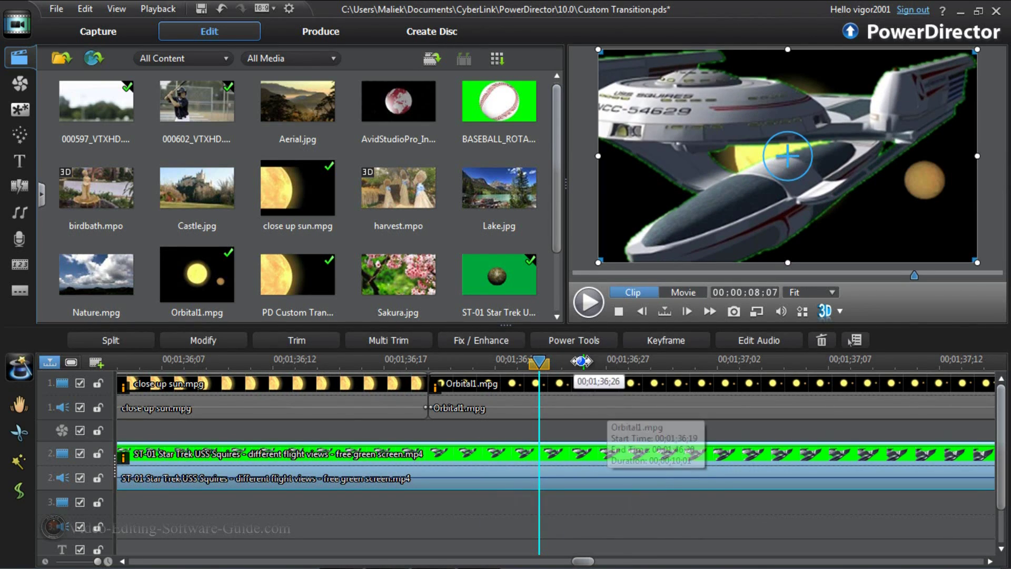
Step: Adjust the ship clip to start at 00;01;28;18, comparing the frames on either side of the cut
{"action": "left_click_drag", "start_coordinate": [539, 362], "coordinate": [427, 372]}
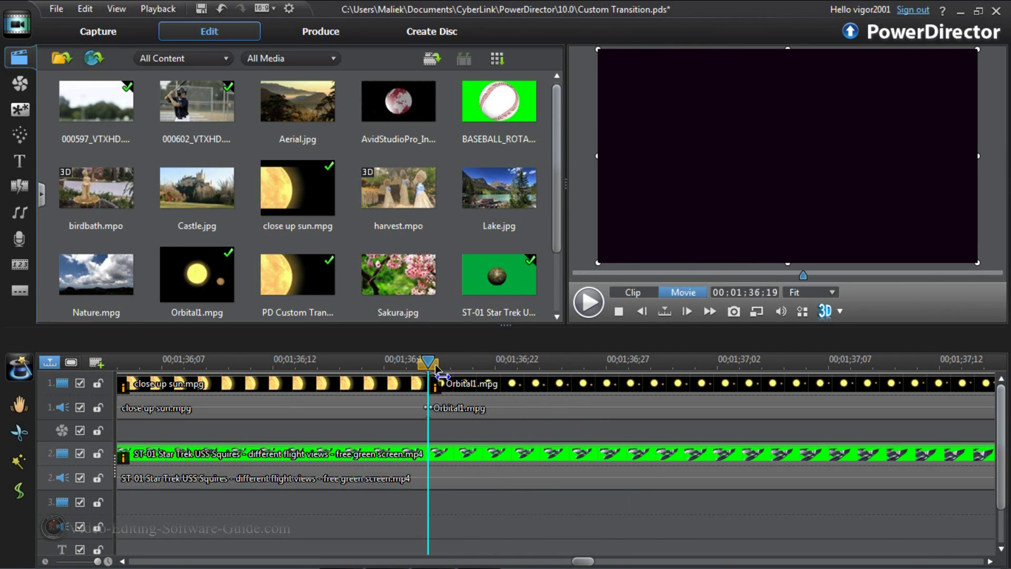
{"action": "left_click", "coordinate": [451, 464]}
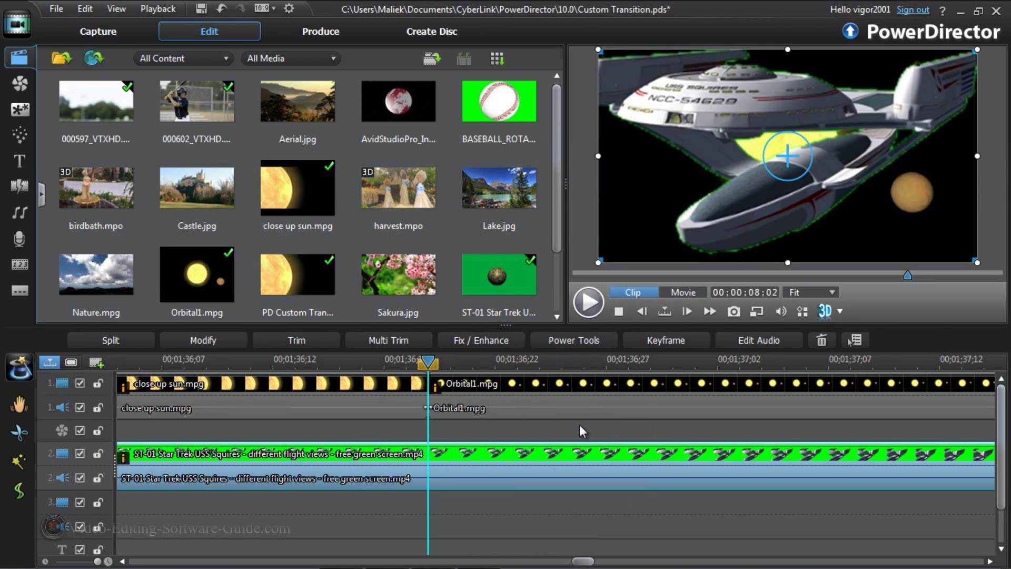
{"action": "left_click", "coordinate": [641, 312]}
{"action": "left_click", "coordinate": [641, 312]}
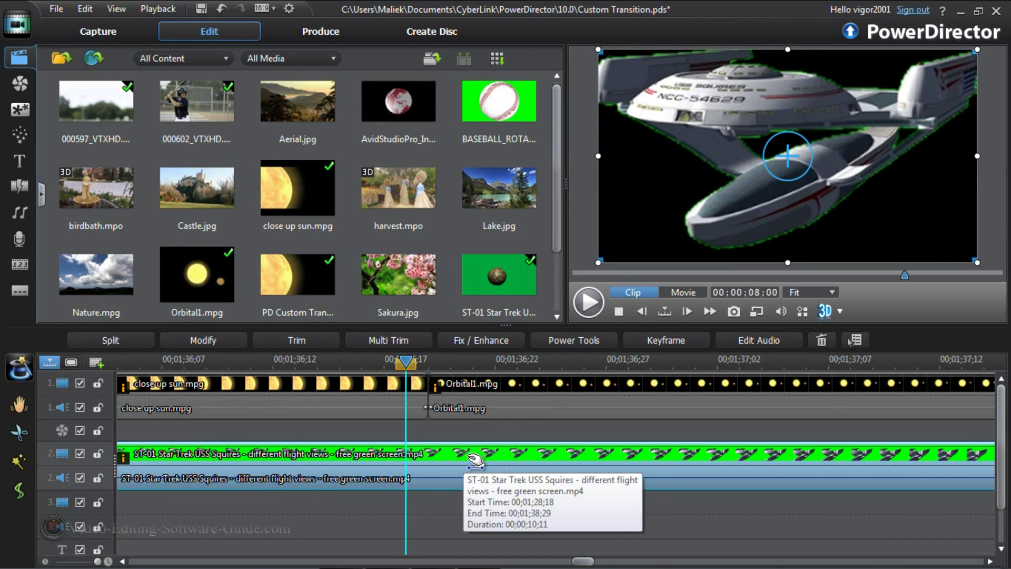
{"action": "left_click", "coordinate": [686, 313]}
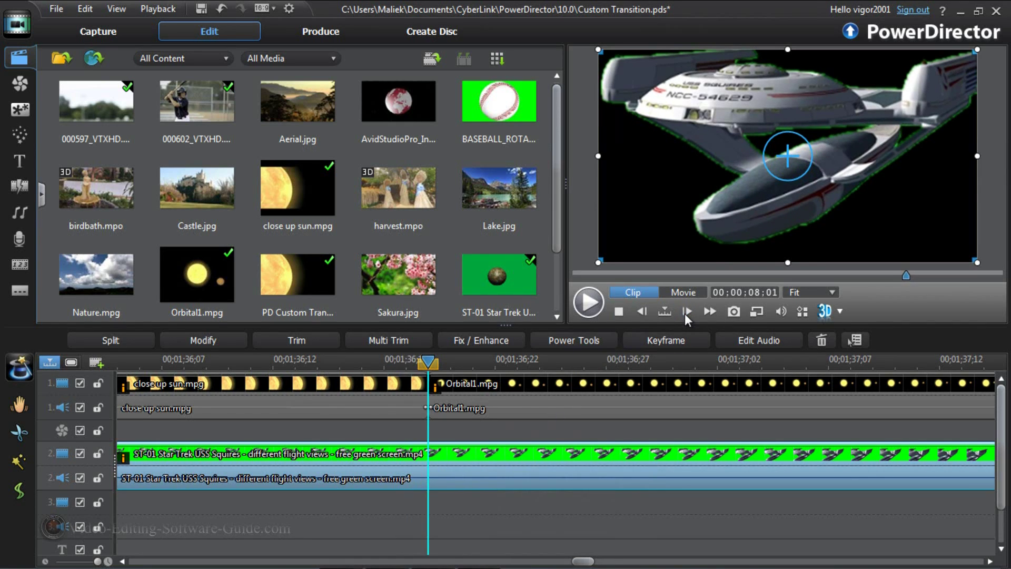
{"action": "left_click", "coordinate": [685, 312]}
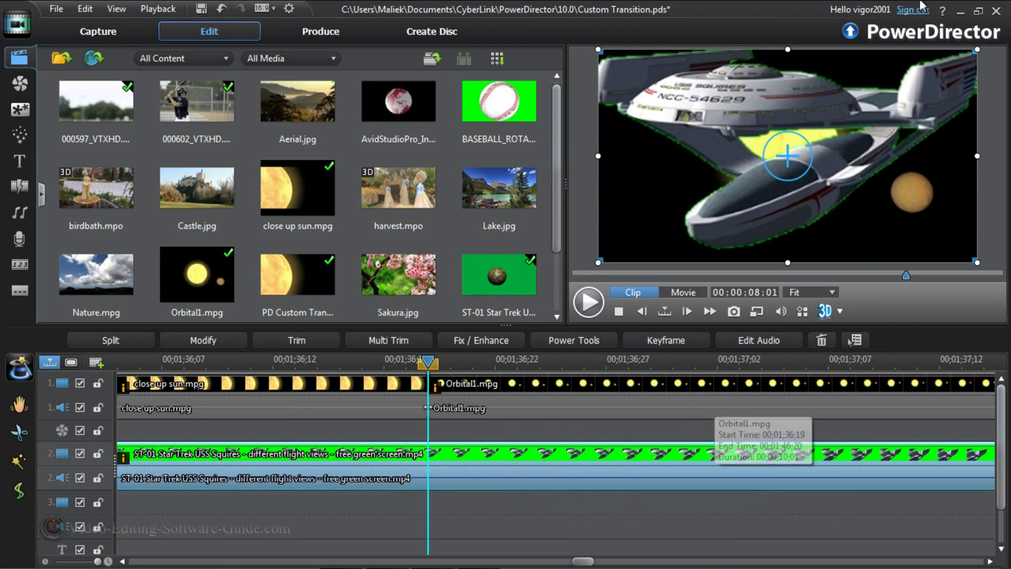
{"action": "left_click_drag", "start_coordinate": [568, 364], "coordinate": [416, 366]}
{"action": "left_click_drag", "start_coordinate": [621, 363], "coordinate": [400, 364]}
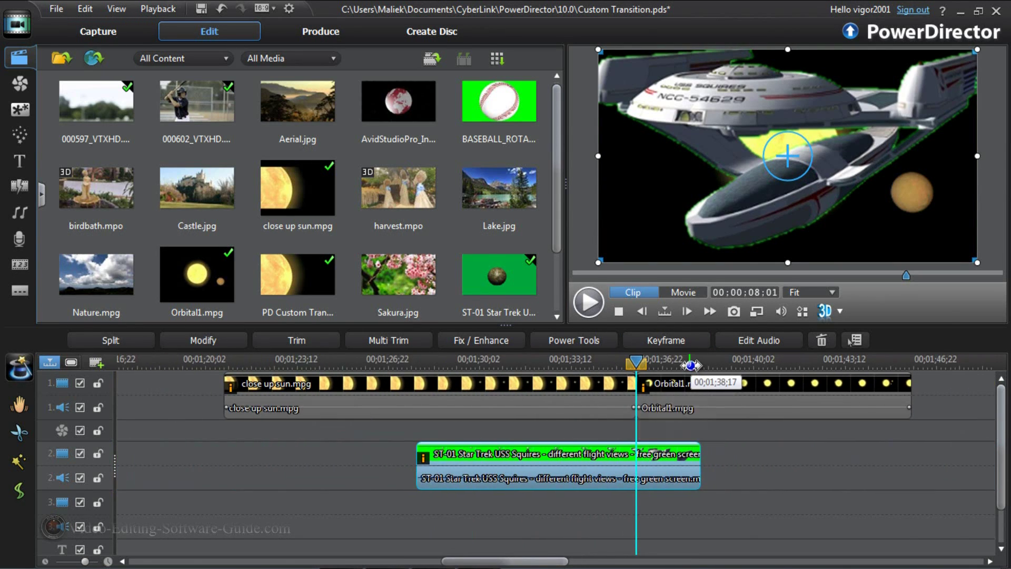
Step: Apply a gradient border to the ship clip on track 2, with yellow as the begin color and white as the end color
{"action": "left_click_drag", "start_coordinate": [579, 363], "coordinate": [309, 368]}
{"action": "left_click_drag", "start_coordinate": [703, 359], "coordinate": [390, 376]}
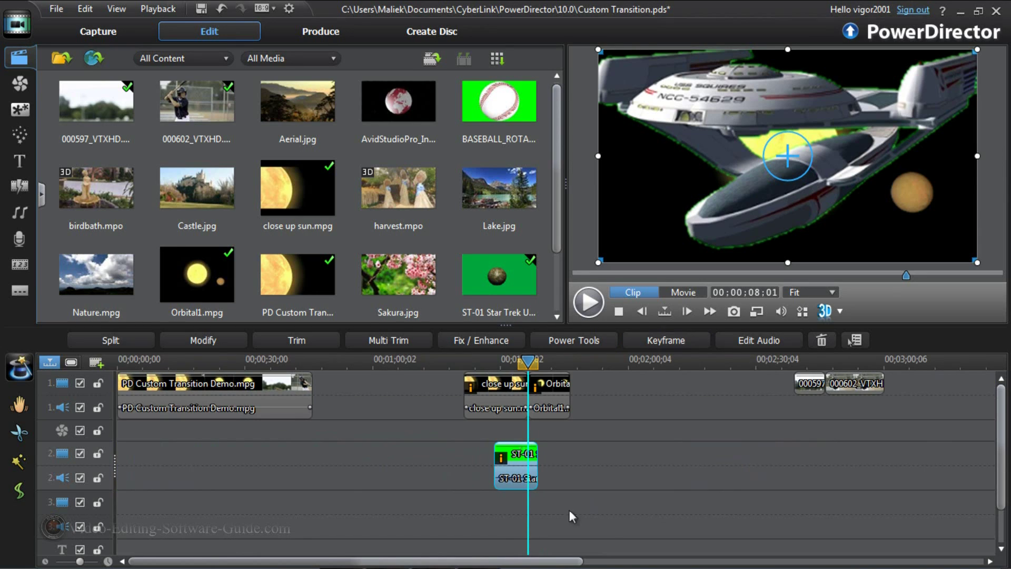
{"action": "mouse_move", "coordinate": [619, 566]}
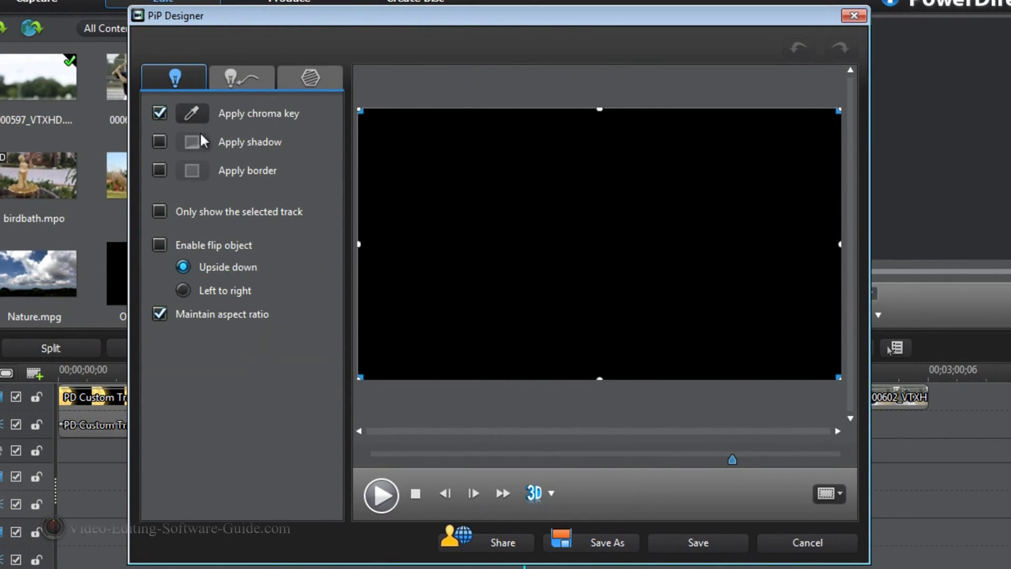
{"action": "left_click", "coordinate": [159, 169]}
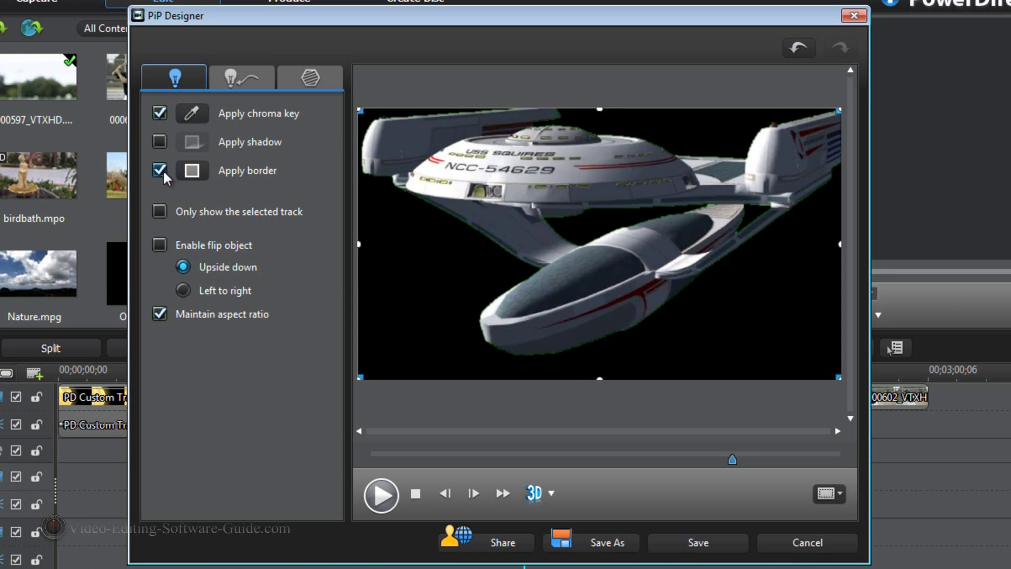
{"action": "left_click", "coordinate": [193, 171]}
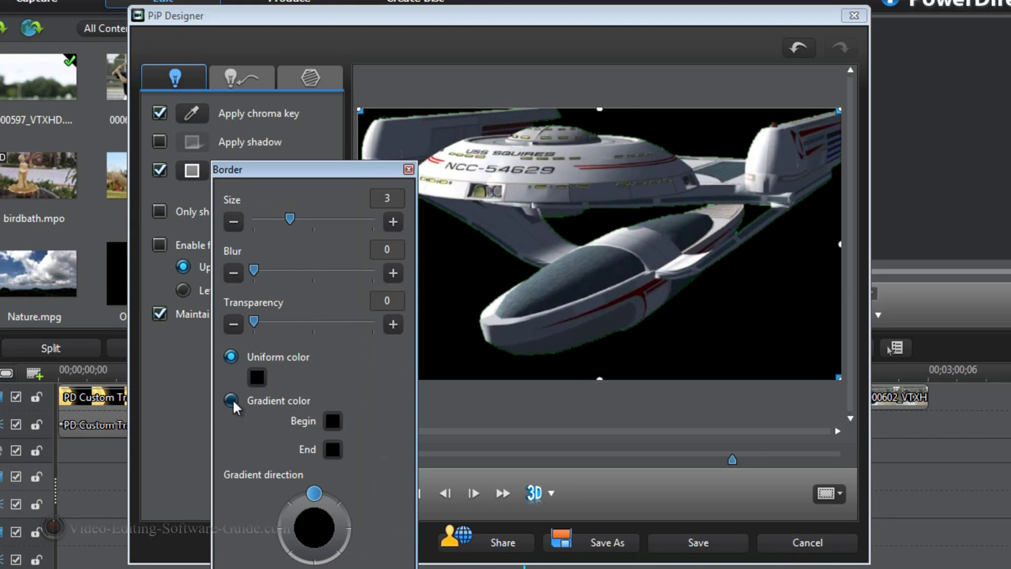
{"action": "left_click", "coordinate": [332, 420]}
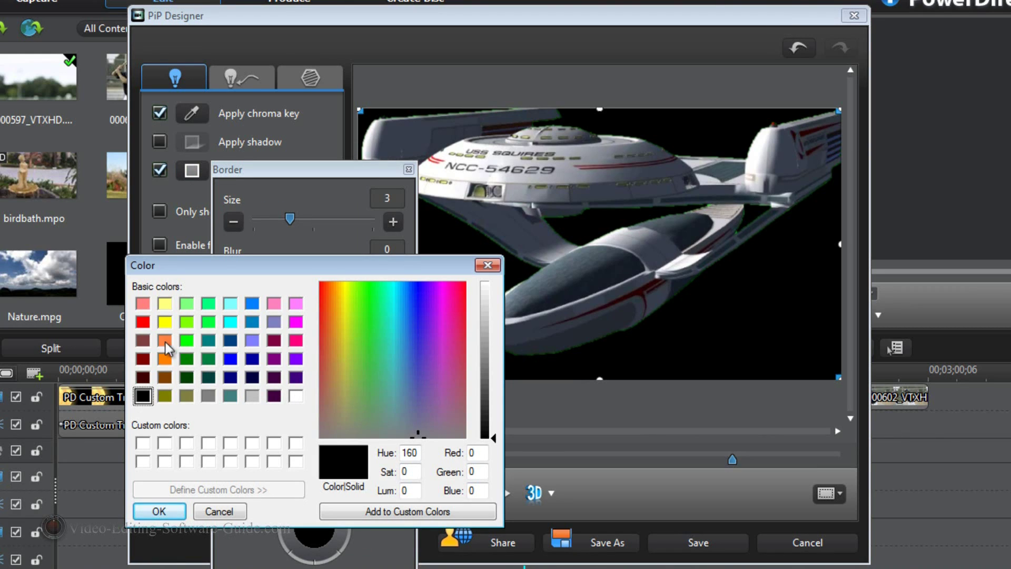
{"action": "left_click", "coordinate": [164, 321]}
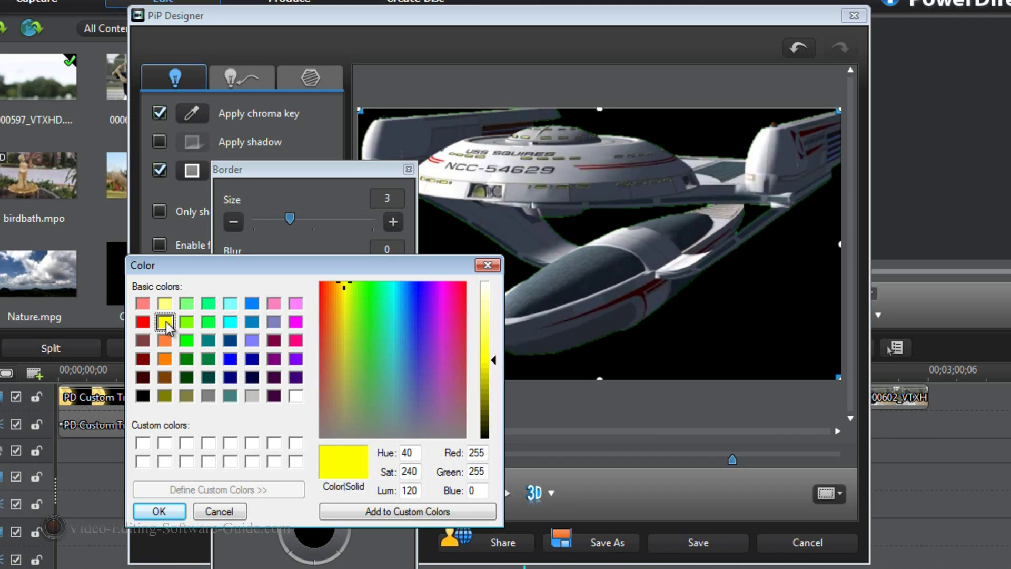
{"action": "left_click", "coordinate": [162, 512]}
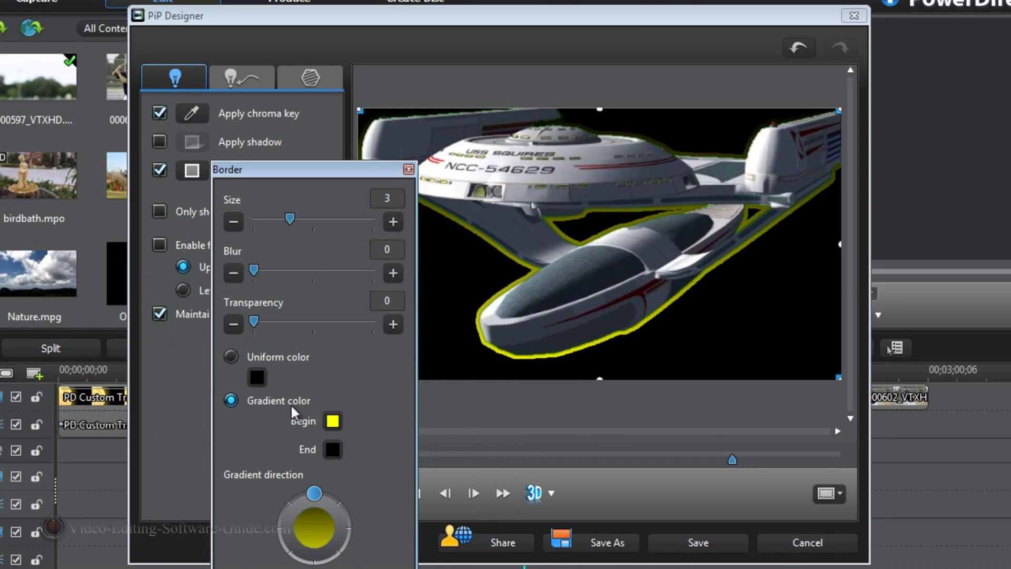
{"action": "left_click", "coordinate": [333, 449]}
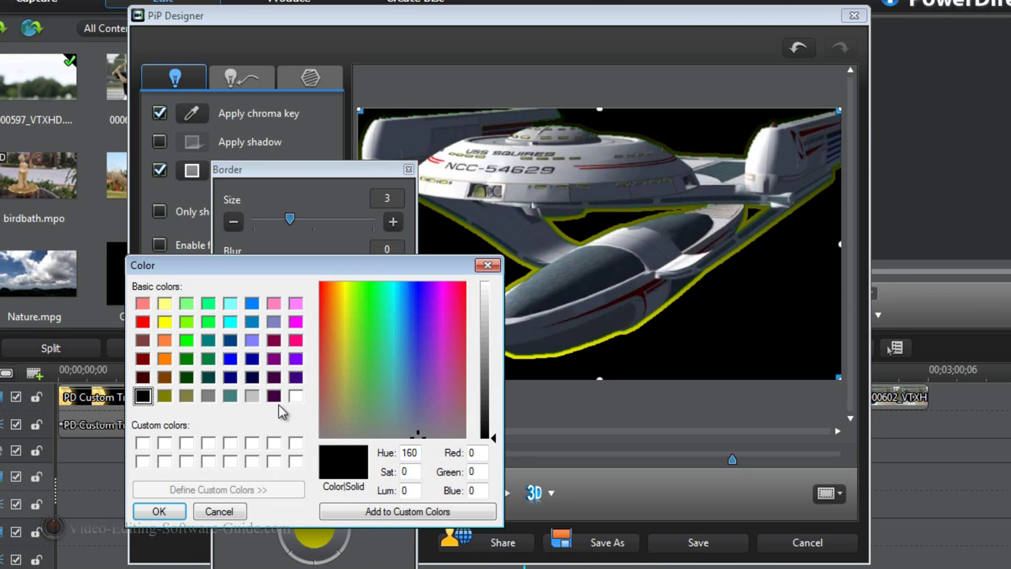
{"action": "left_click", "coordinate": [296, 396]}
{"action": "left_click", "coordinate": [161, 511]}
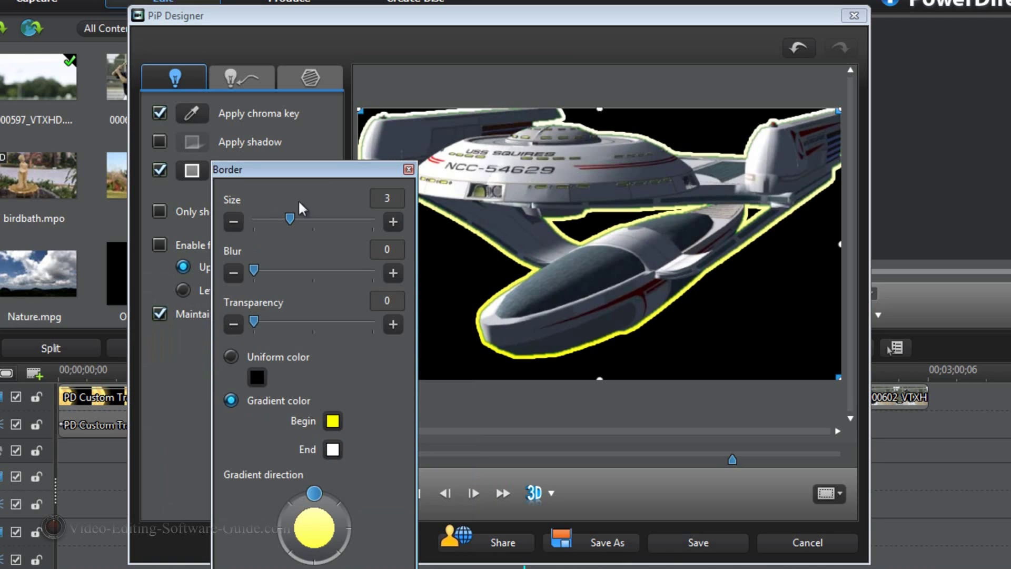
Step: Try dark purple (red 64, green 0, blue 128) as the begin color of the ship's border gradient
{"action": "left_click_drag", "start_coordinate": [322, 179], "coordinate": [286, 172]}
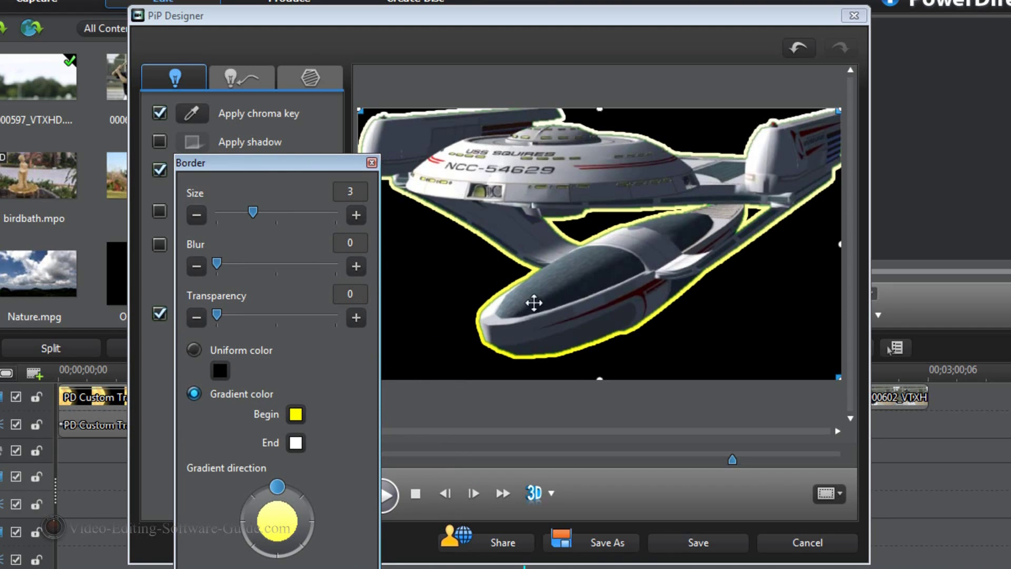
{"action": "left_click", "coordinate": [295, 415]}
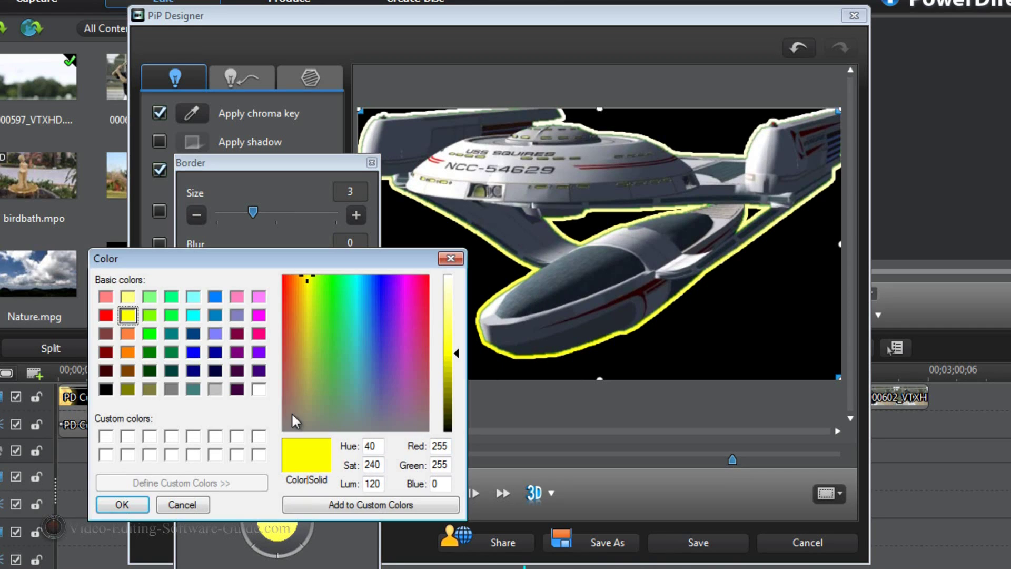
{"action": "left_click", "coordinate": [259, 371]}
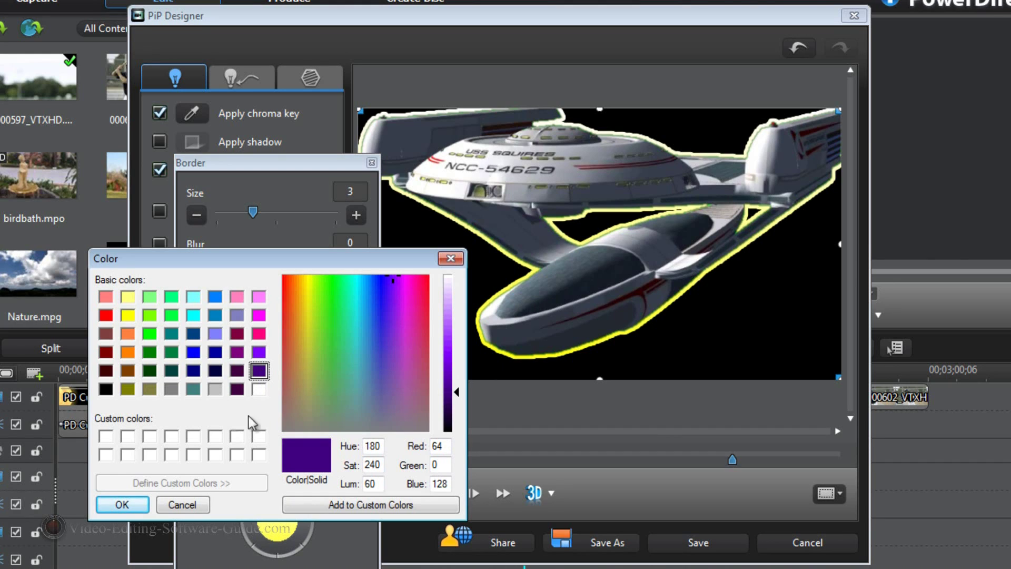
{"action": "left_click", "coordinate": [130, 503]}
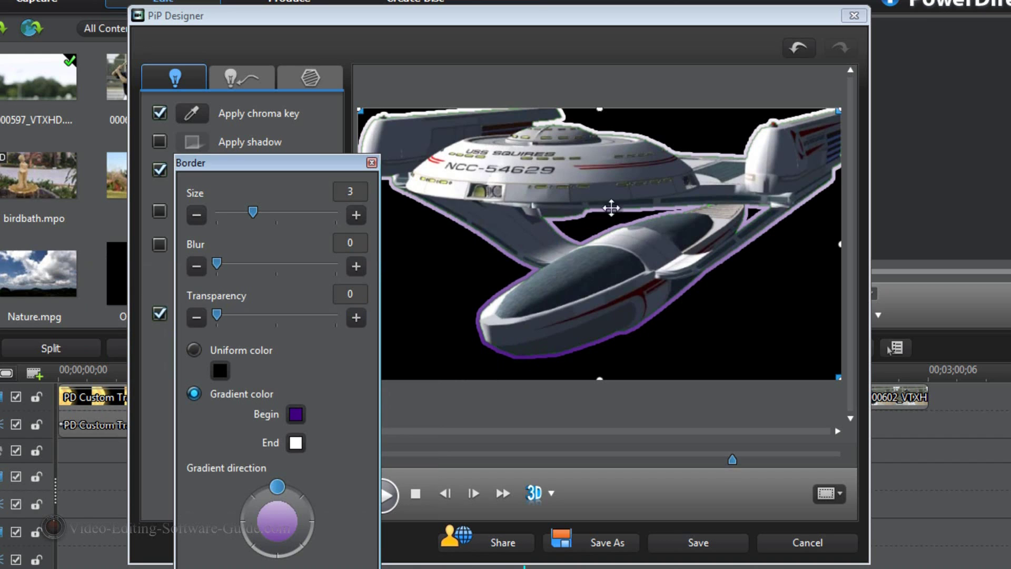
Step: Try light gray (192, 192, 192) and medium gray (128, 128, 128) as the border gradient's begin color
{"action": "left_click", "coordinate": [295, 414]}
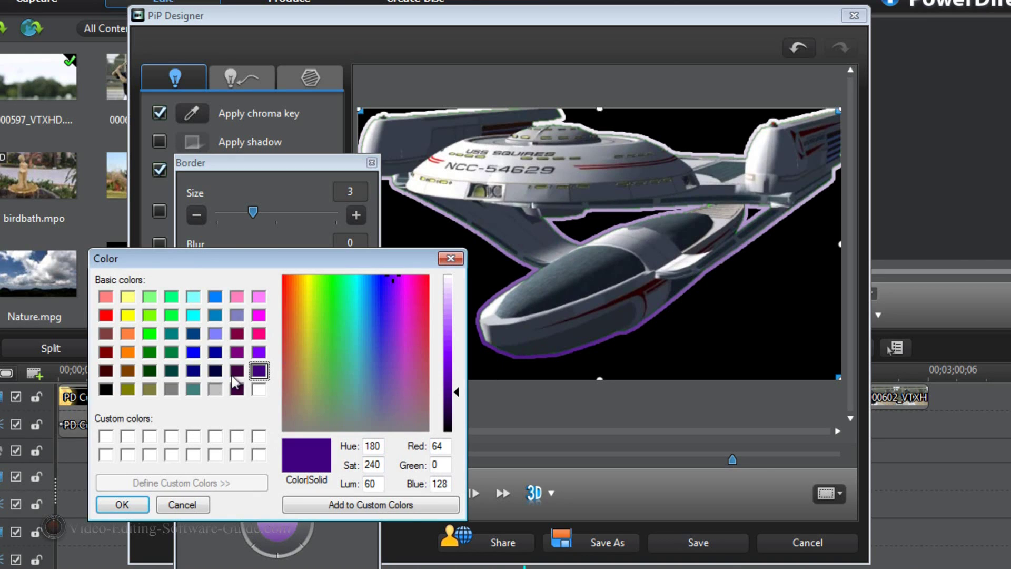
{"action": "left_click", "coordinate": [218, 390]}
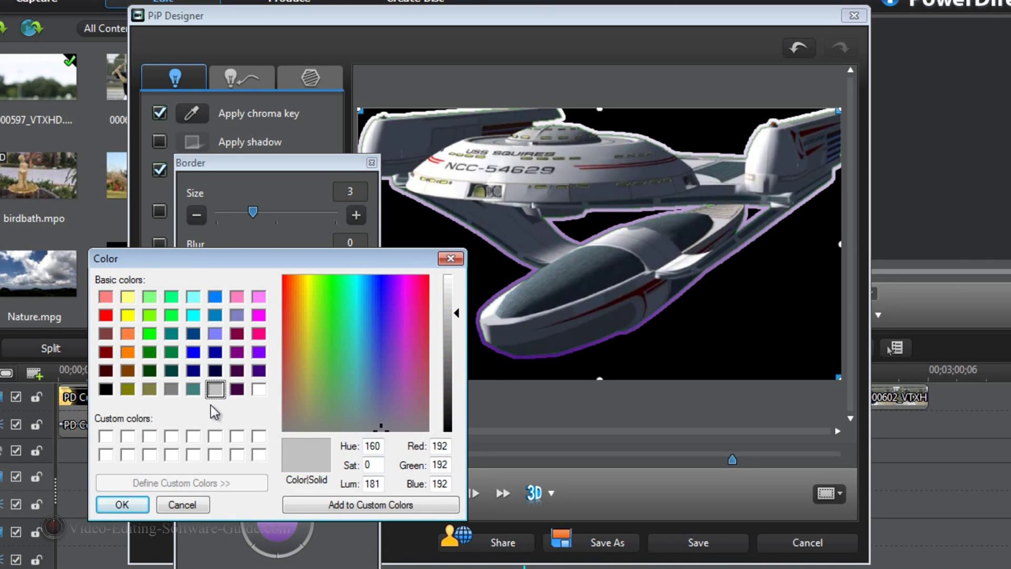
{"action": "left_click", "coordinate": [127, 504]}
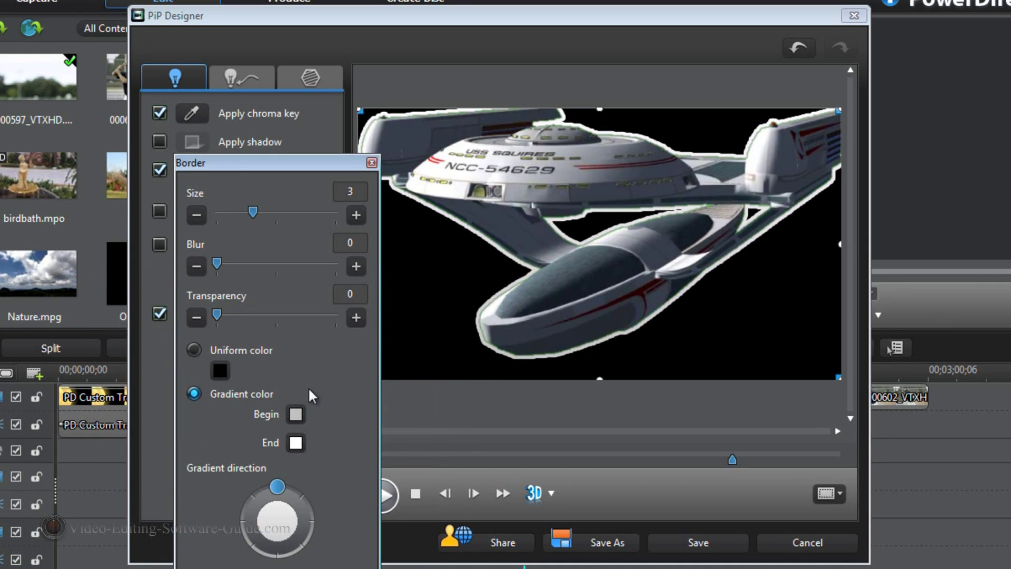
{"action": "left_click", "coordinate": [296, 414]}
{"action": "left_click", "coordinate": [172, 390]}
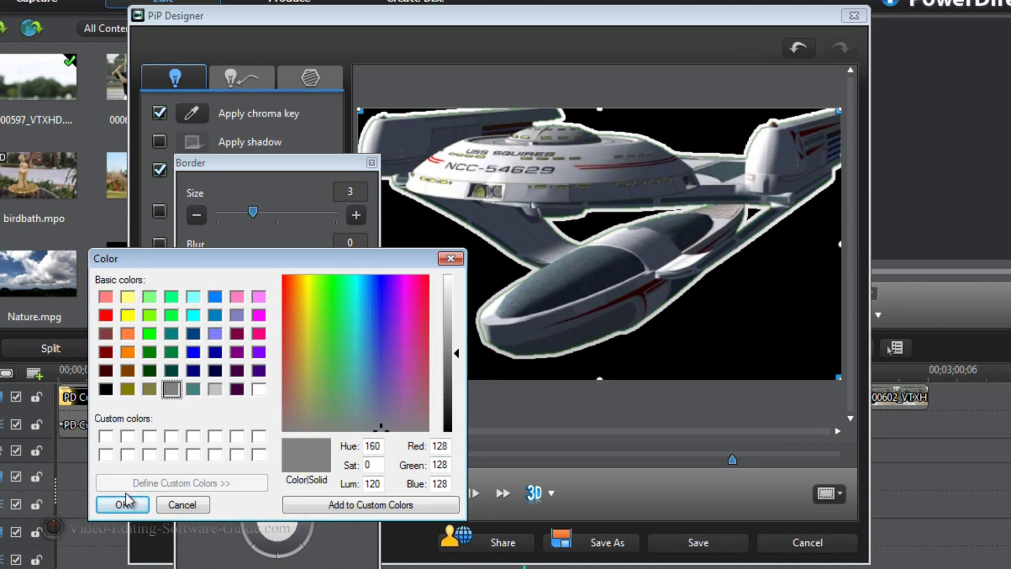
{"action": "left_click", "coordinate": [122, 505]}
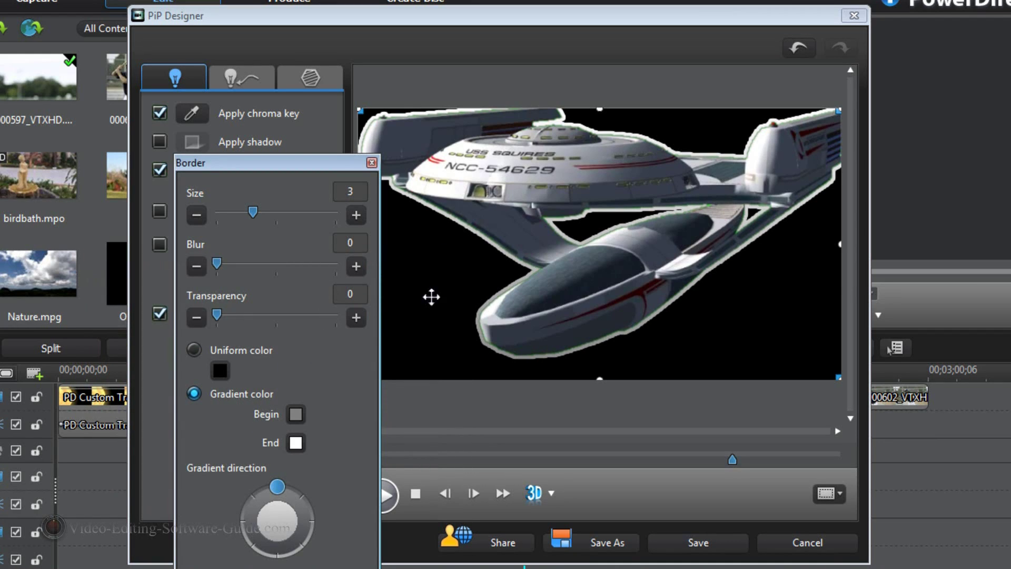
Step: Compare gradient directions for the ship's border, set the direction to the lower left, and save the PiP changes
{"action": "left_click", "coordinate": [254, 544]}
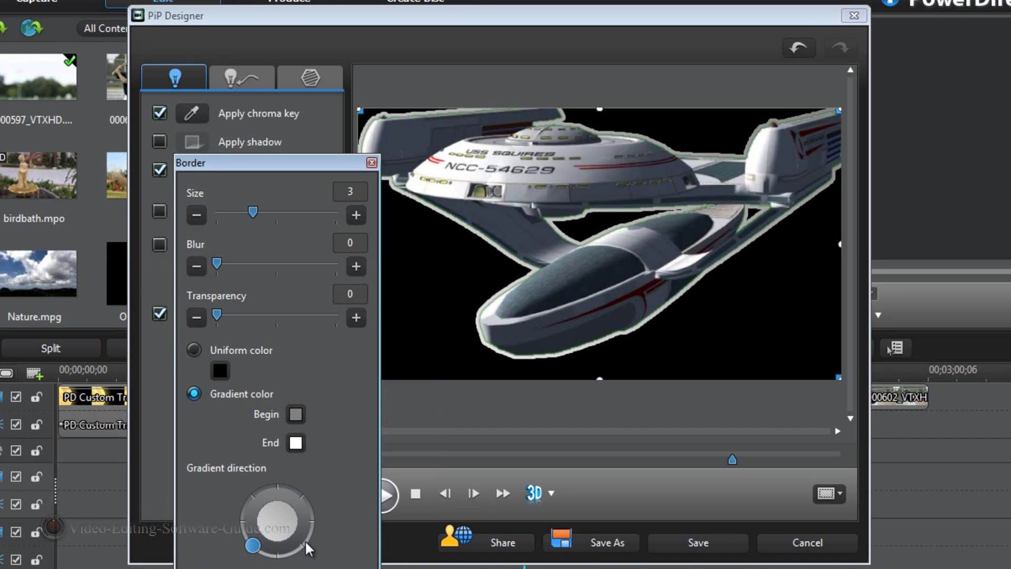
{"action": "left_click", "coordinate": [303, 546]}
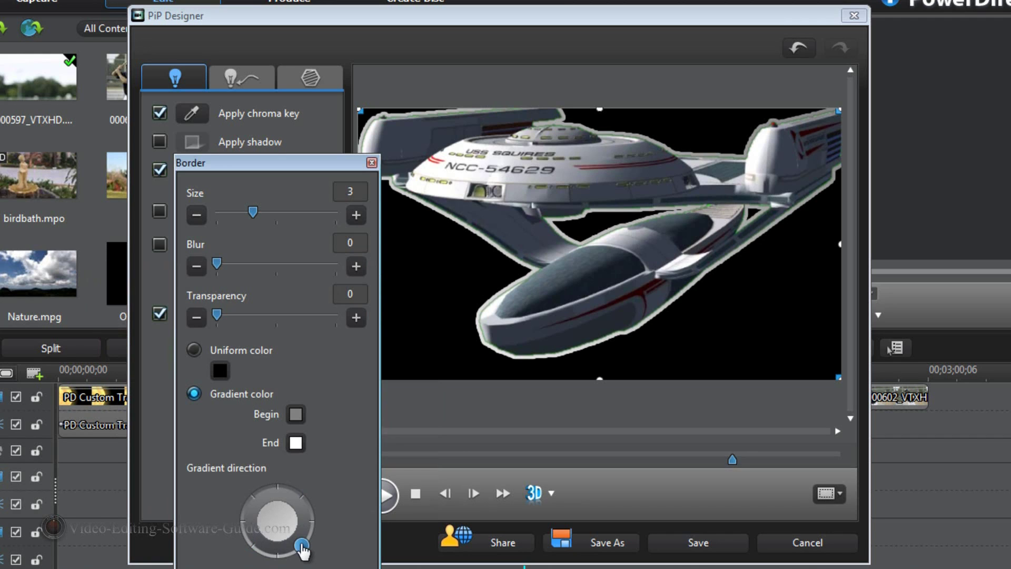
{"action": "left_click_drag", "start_coordinate": [303, 547], "coordinate": [261, 550]}
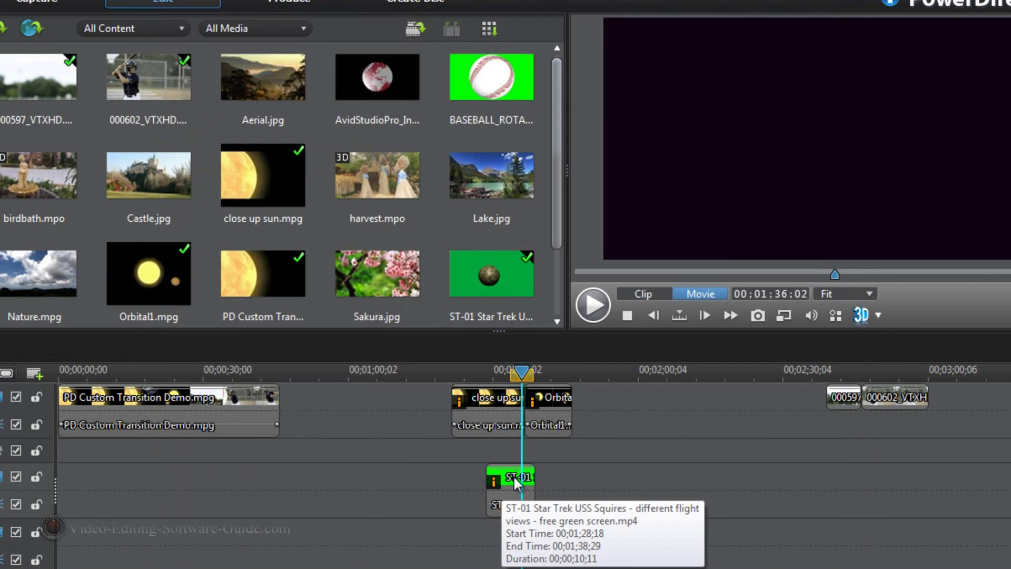
Step: Reopen the ship clip's border settings, set the gradient's begin color to dark purple (red 64, green 0, blue 128), and save
{"action": "left_click", "coordinate": [513, 475]}
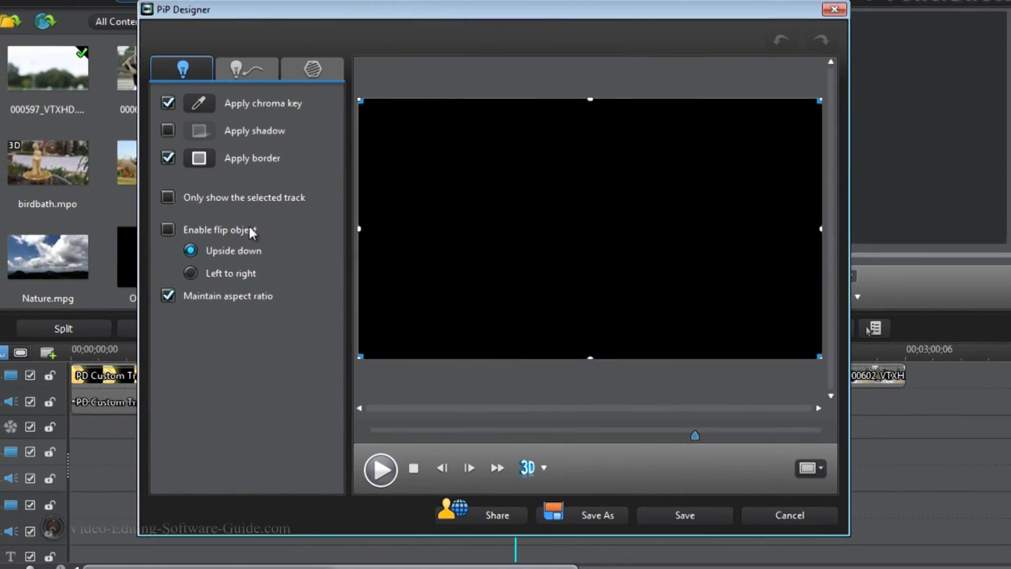
{"action": "left_click", "coordinate": [200, 159]}
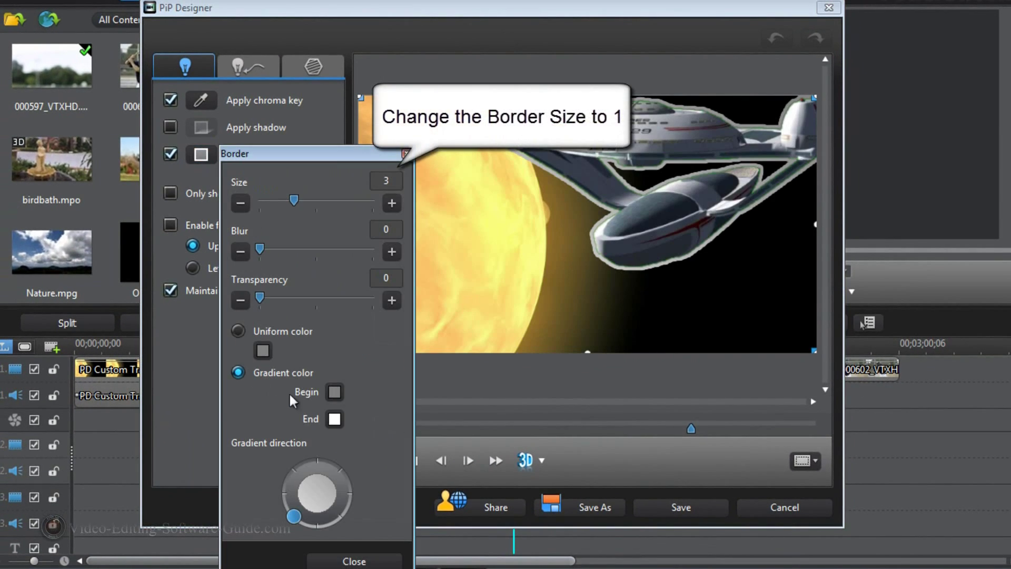
{"action": "left_click", "coordinate": [335, 391]}
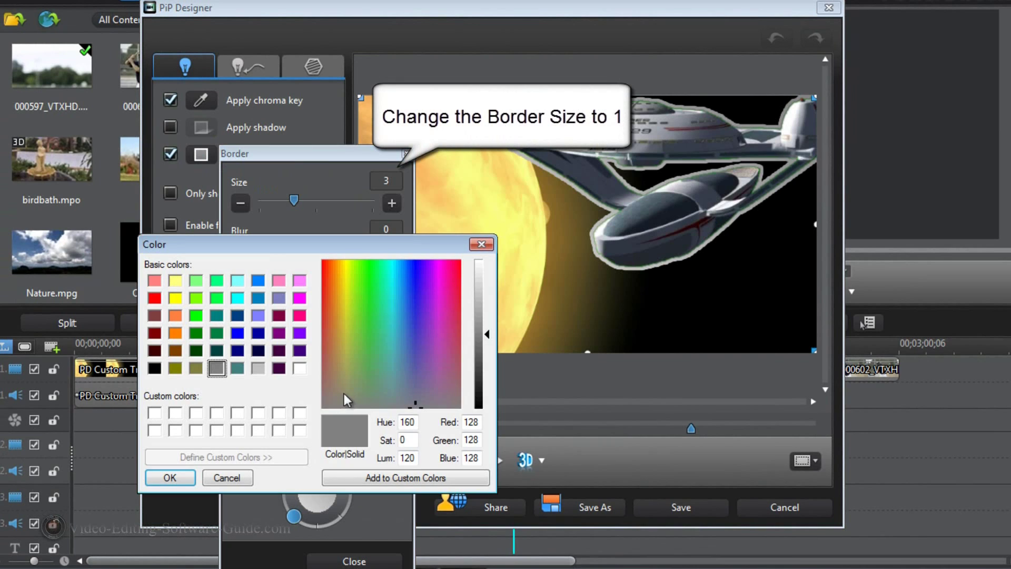
{"action": "left_click", "coordinate": [300, 350]}
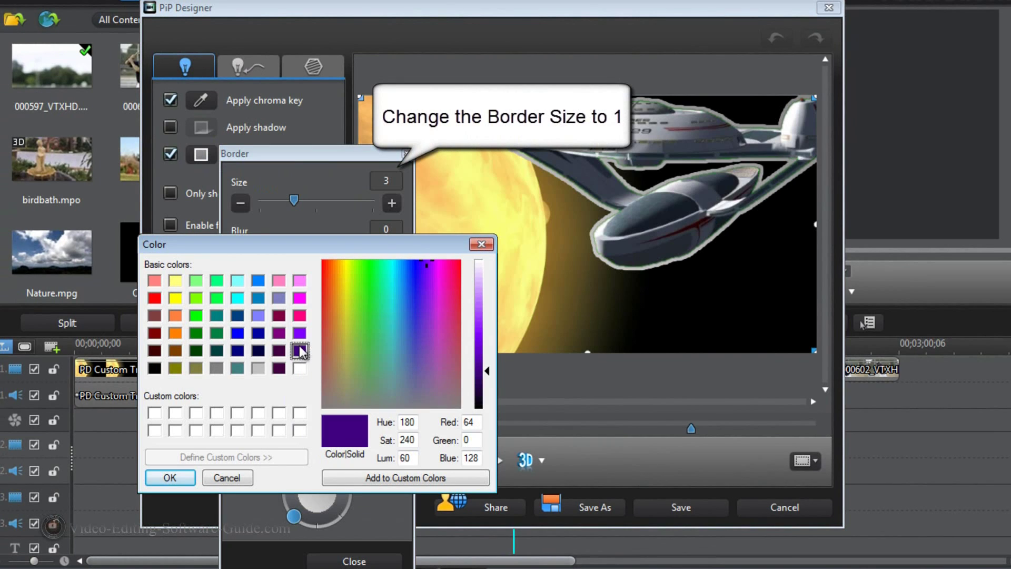
{"action": "left_click", "coordinate": [182, 476]}
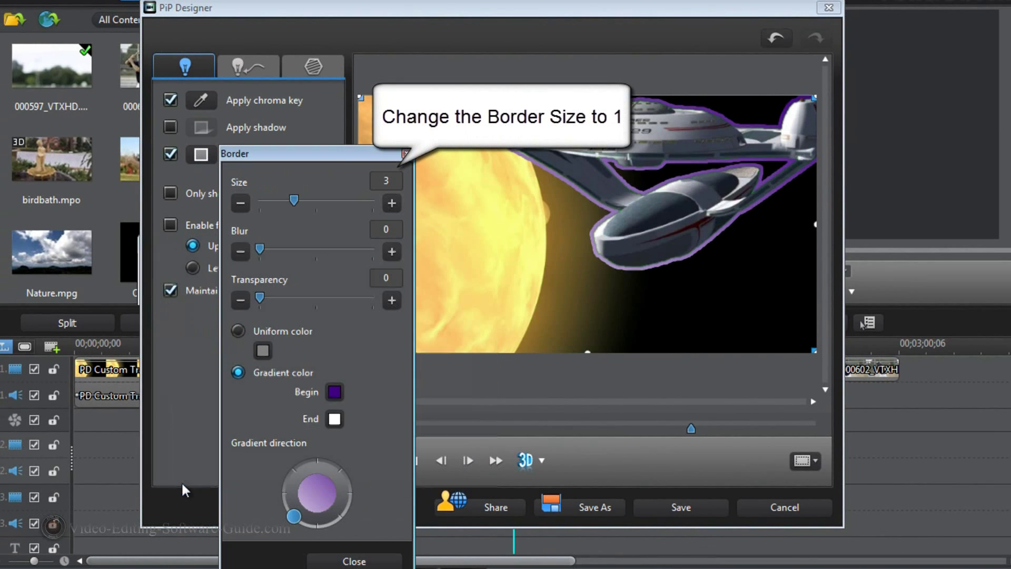
{"action": "left_click", "coordinate": [348, 560]}
{"action": "left_click", "coordinate": [693, 510]}
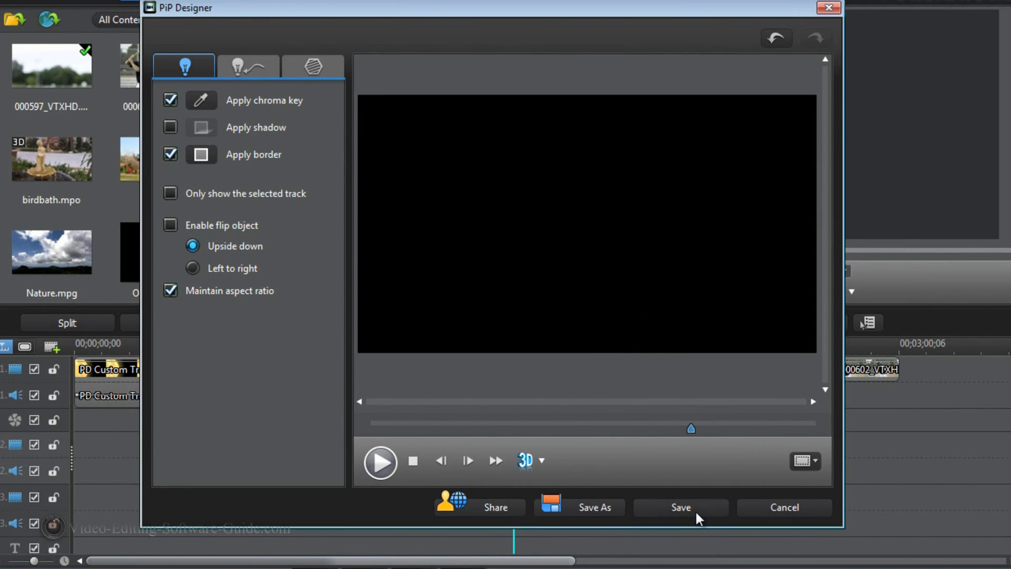